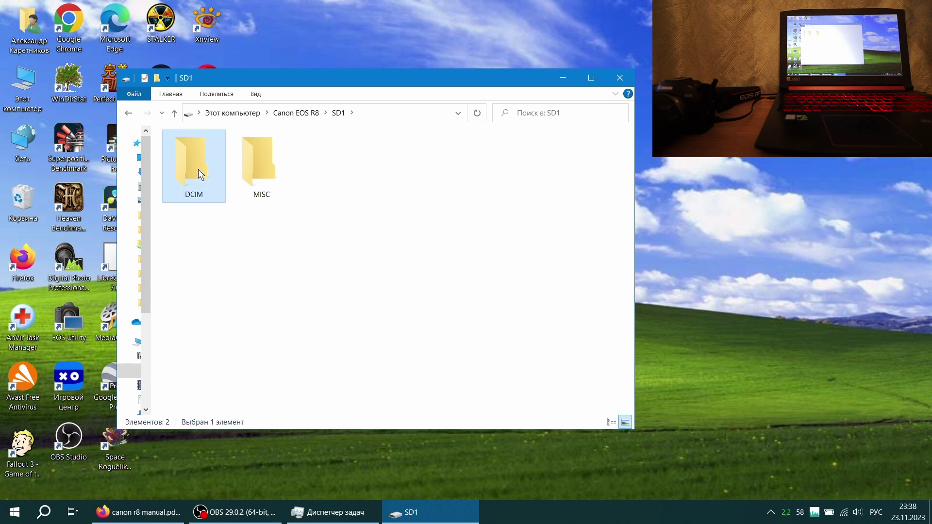
# - Open DCIM and its 151CANR8 subfolder on the camera's SD1 card and go to the MVI video files
pyautogui.doubleClick(208, 183)
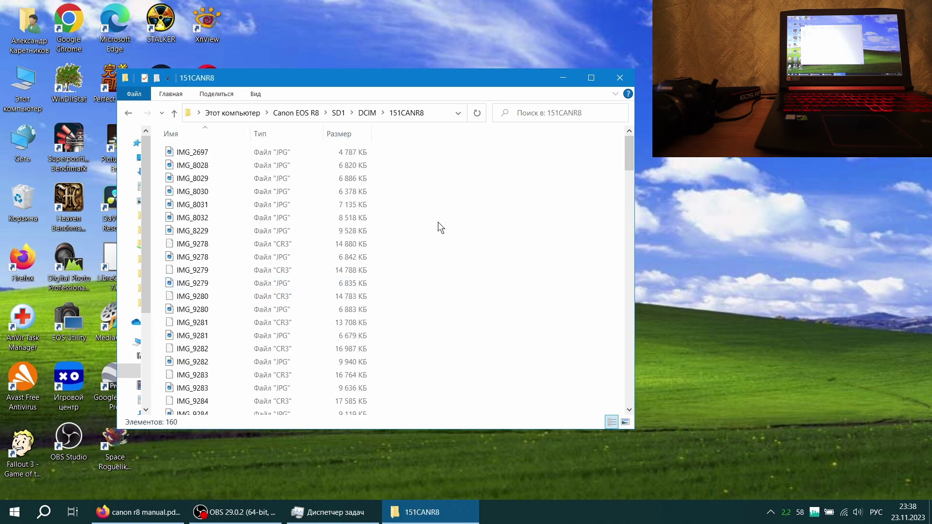
pyautogui.scroll(-20, 349, 225)
pyautogui.scroll(-20, 348, 227)
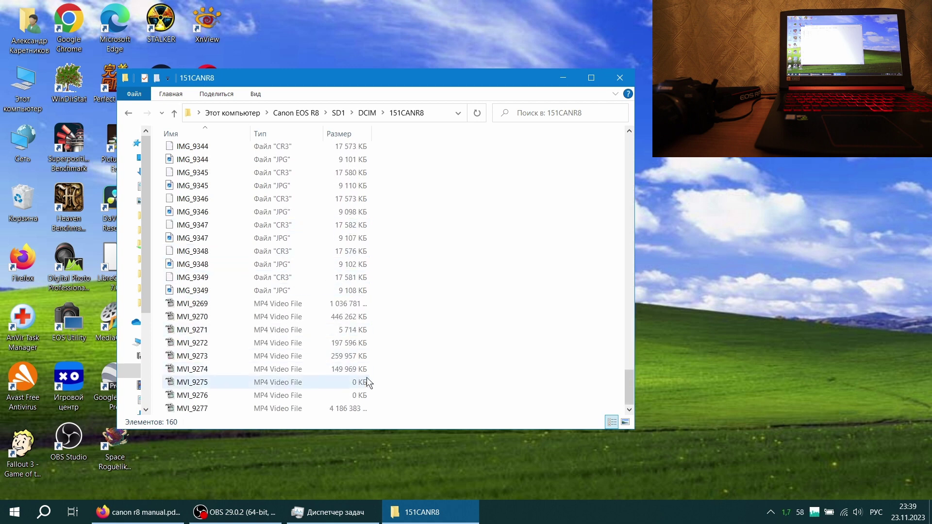
# - Check the file sizes of the videos MVI_9275, MVI_9276, MVI_9277 and MVI_9274
pyautogui.moveTo(384, 380); pyautogui.dragTo(311, 397)
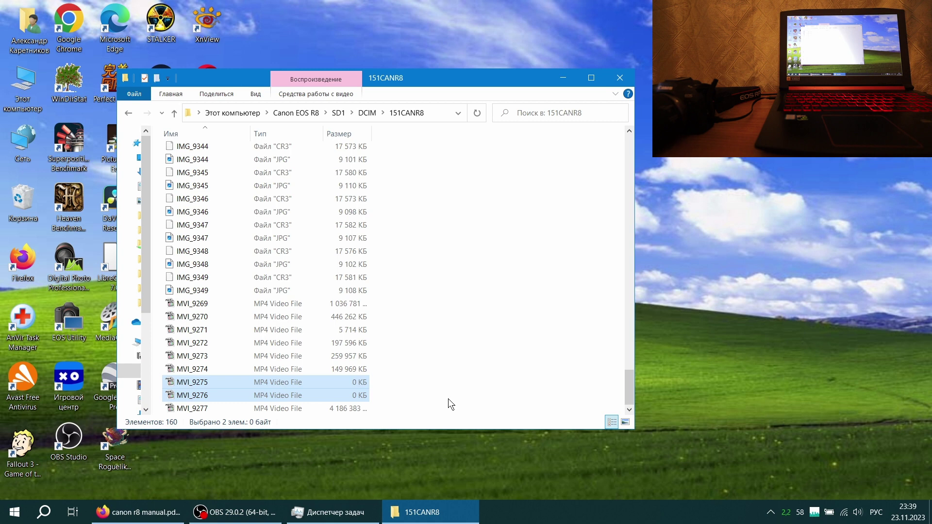
pyautogui.click(446, 398)
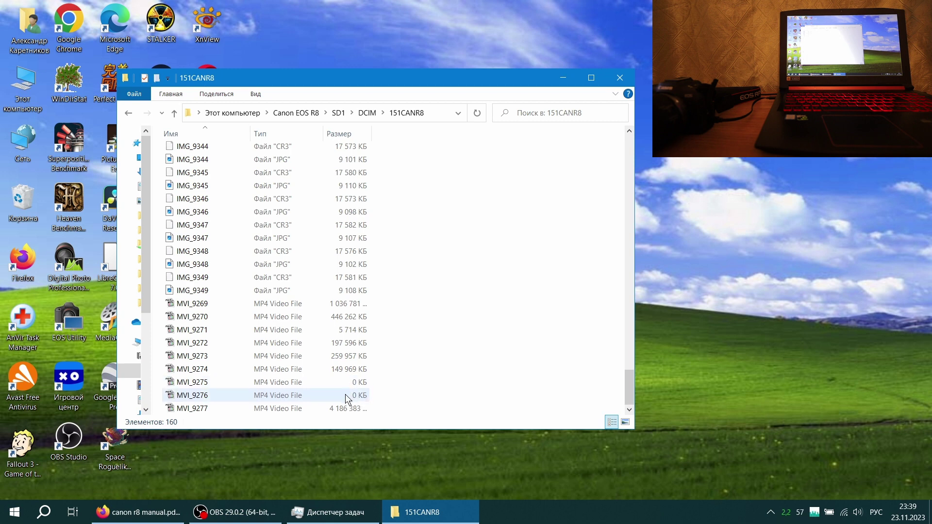
pyautogui.click(269, 409)
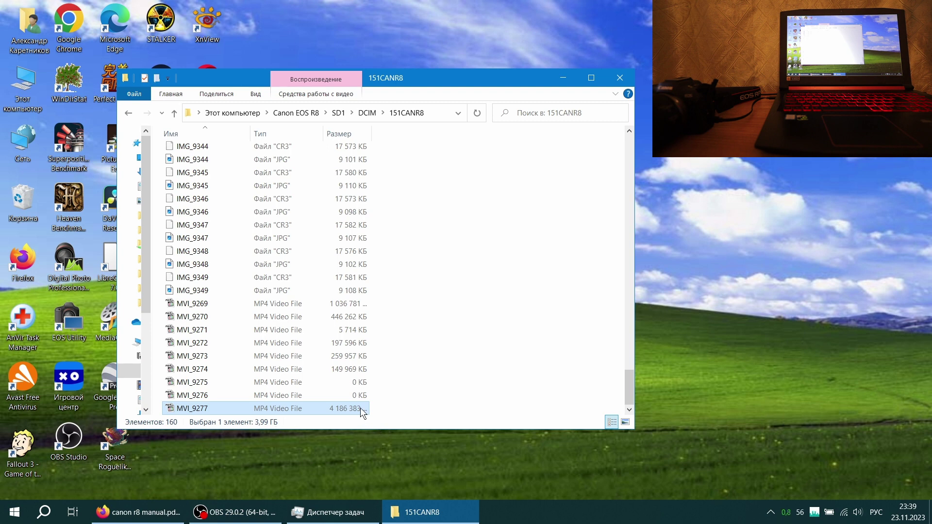
pyautogui.click(293, 369)
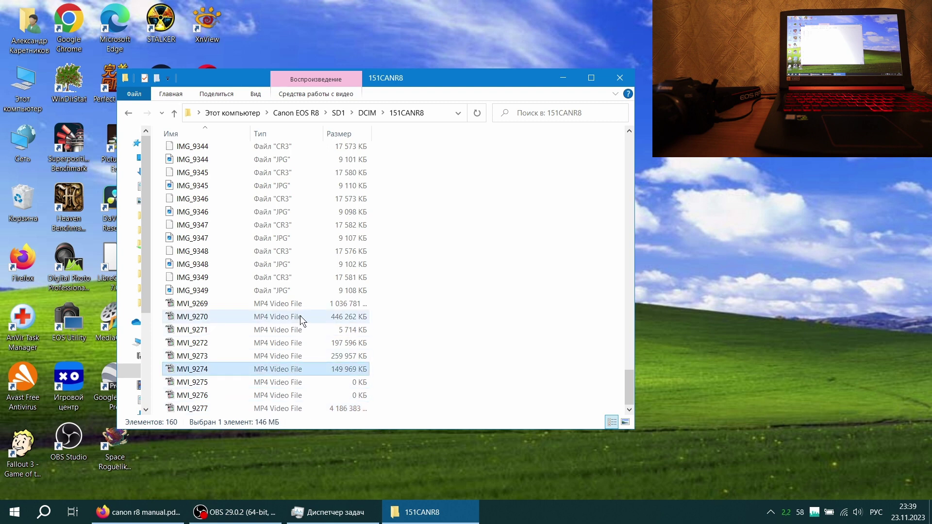
# - Create a new folder on the desktop and copy the photos IMG_9333 to IMG_9349 from 151CANR8 into it
pyautogui.rightClick(658, 257)
pyautogui.moveTo(704, 390)
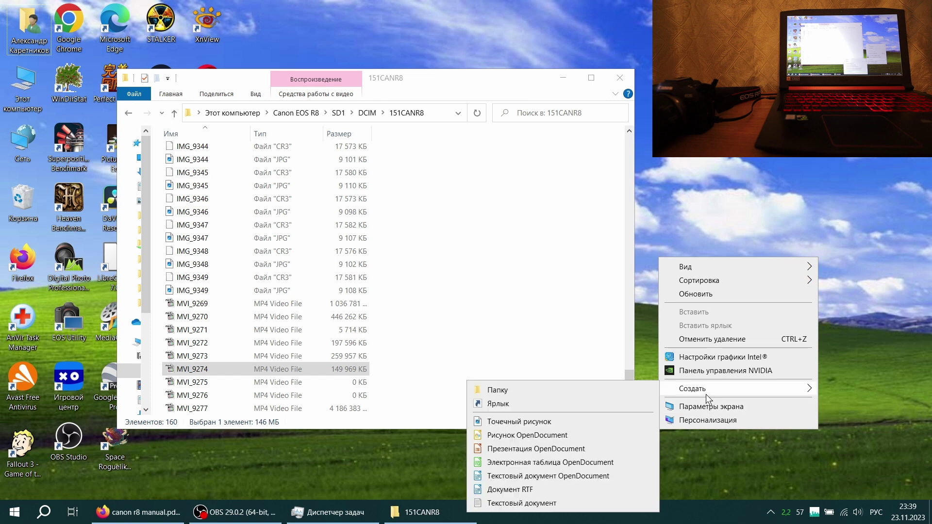
pyautogui.click(604, 394)
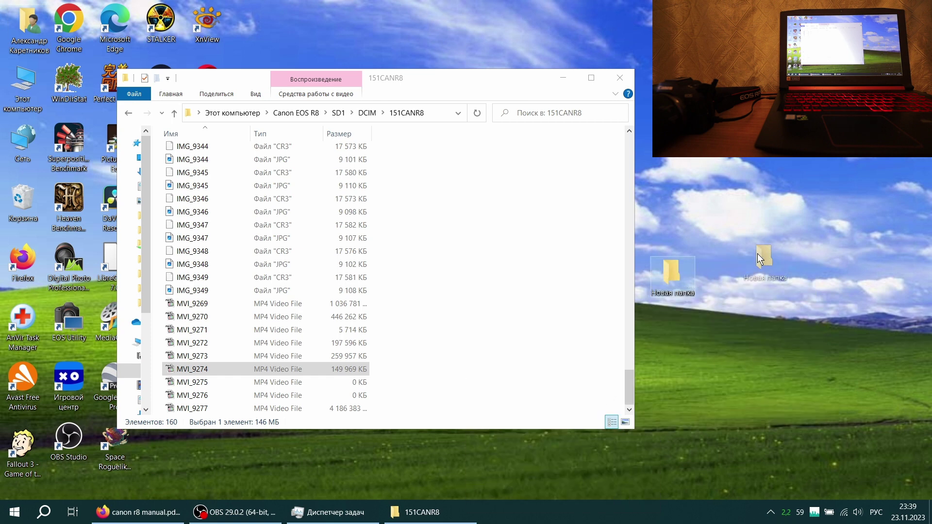
pyautogui.moveTo(396, 312); pyautogui.dragTo(759, 264)
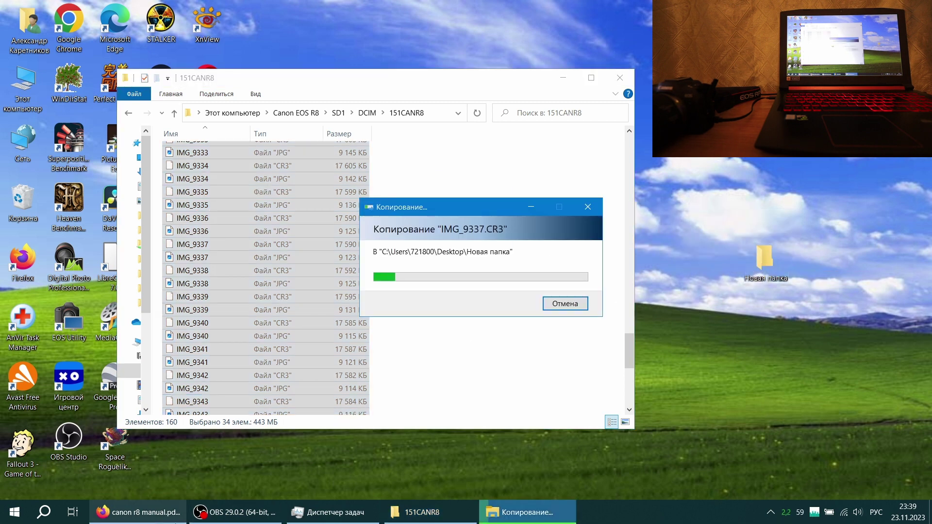
# - Switch to Firefox and read the section on video files larger than 4 GB in canon r8 manual.pdf
pyautogui.click(183, 512)
pyautogui.click(632, 327)
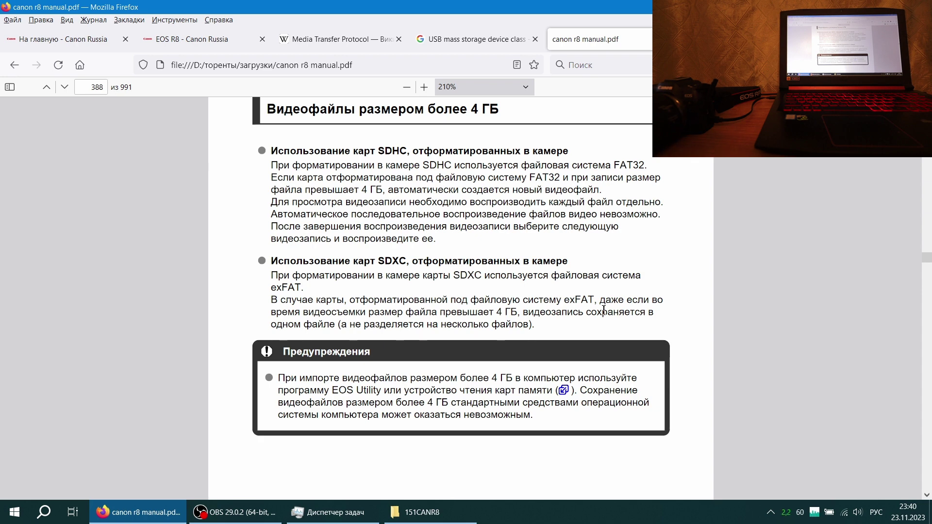
# - Read the Wikipedia article on Media Transfer Protocol and view the Google results for USB mass storage device class
pyautogui.click(319, 36)
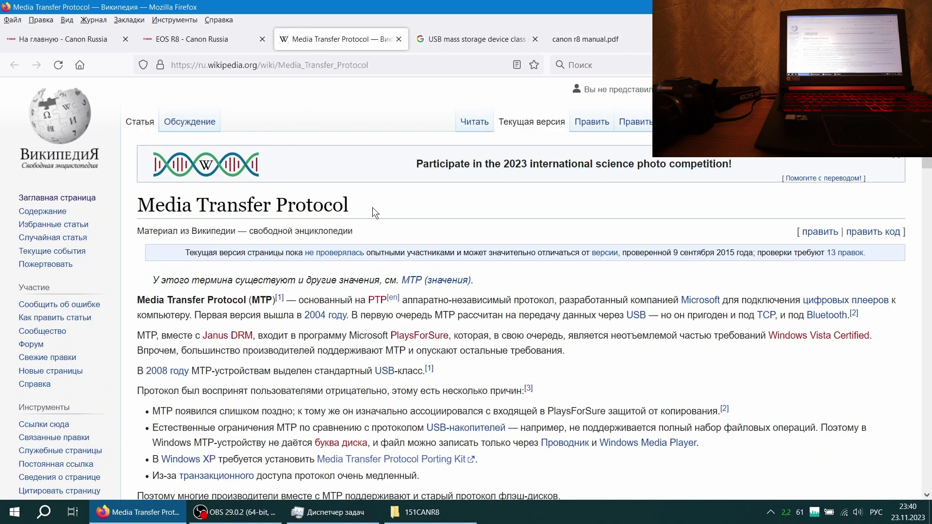
pyautogui.scroll(-5, 370, 214)
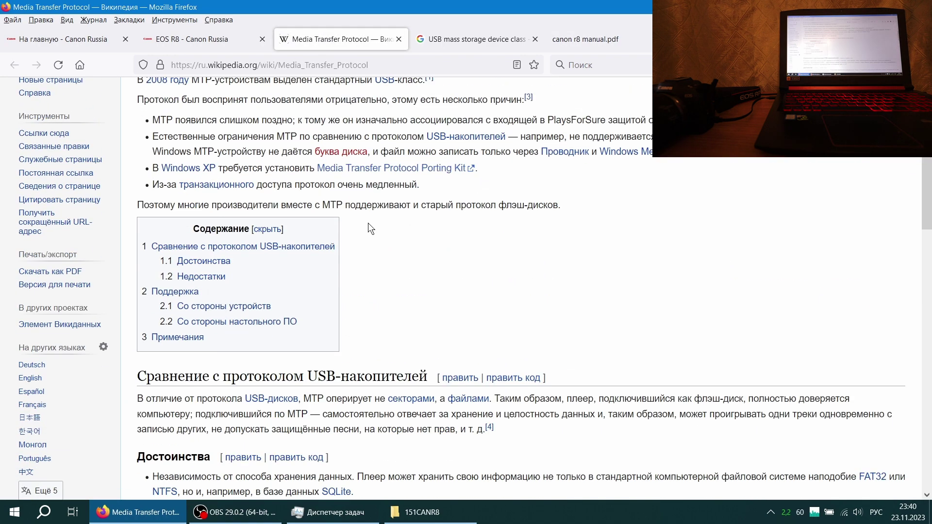
pyautogui.scroll(-3, 369, 228)
pyautogui.scroll(-2, 368, 223)
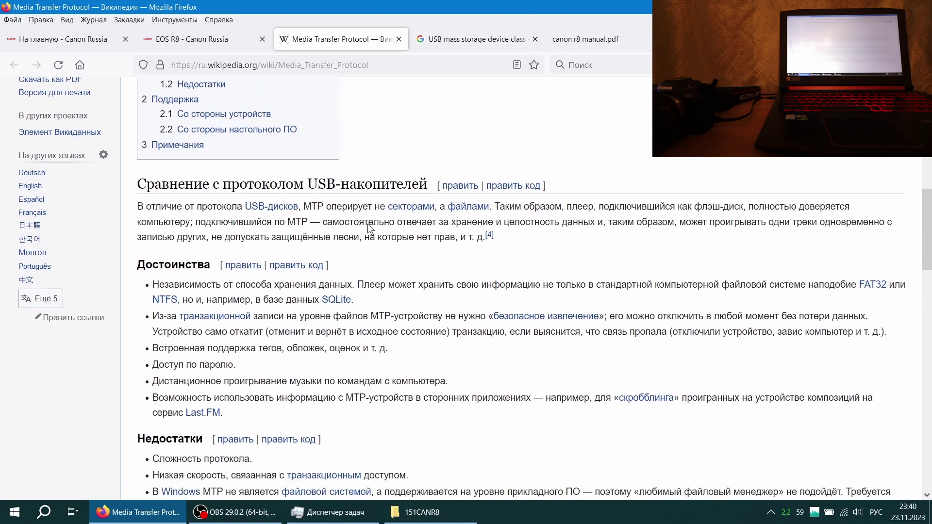
pyautogui.scroll(-5, 367, 226)
pyautogui.scroll(18, 408, 175)
pyautogui.click(476, 41)
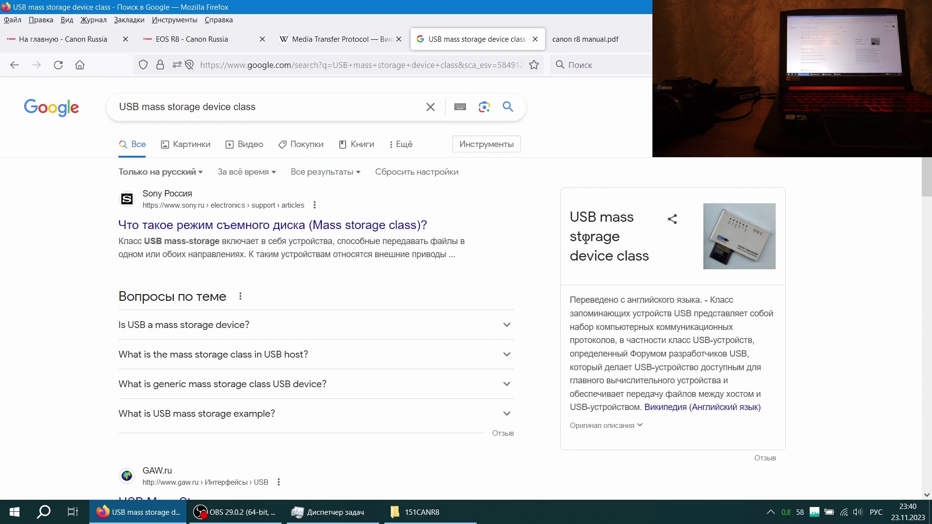
pyautogui.click(341, 49)
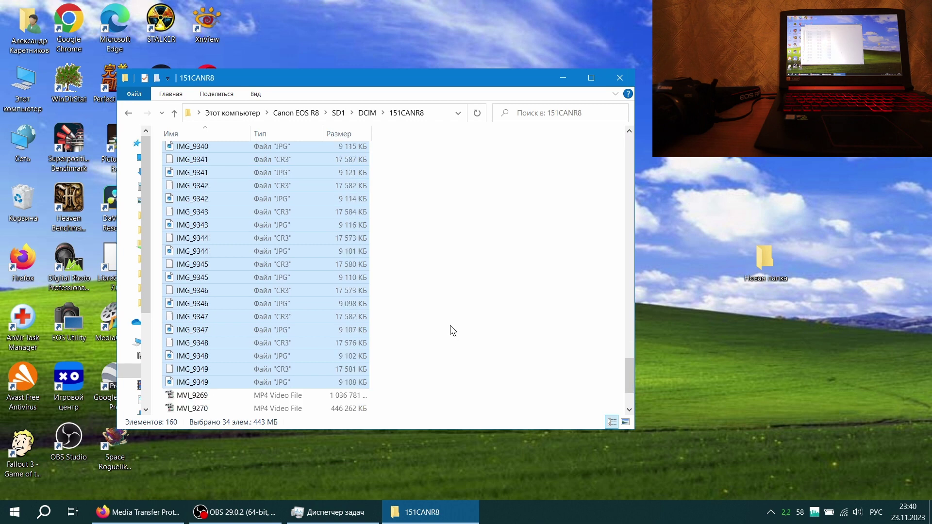
# - Back in the camera's 151CANR8 folder, clear the photo selection and check the MVI video files
pyautogui.scroll(-3, 450, 325)
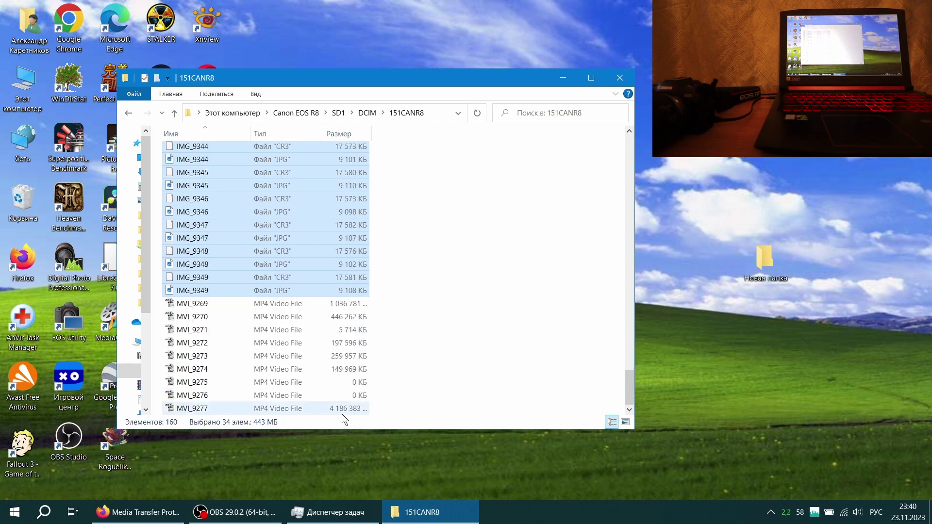
pyautogui.click(444, 388)
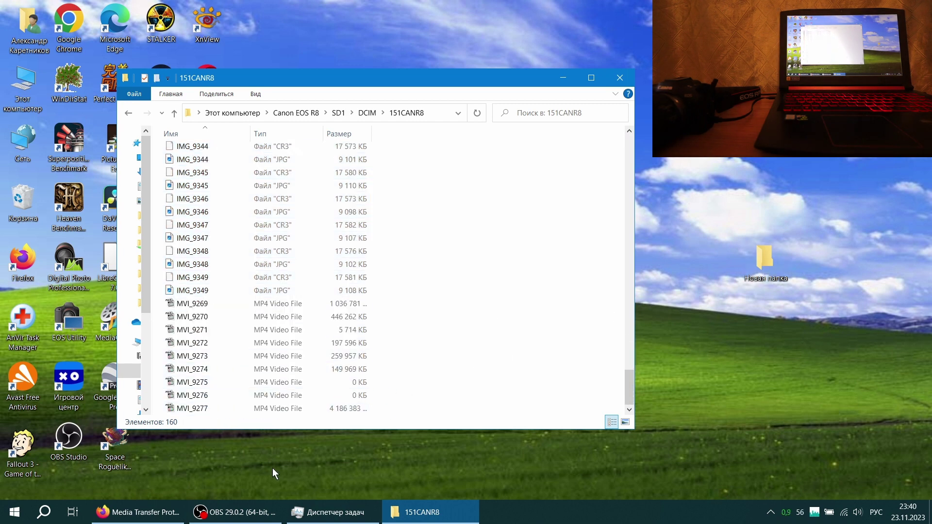
# - Return to canon r8 manual.pdf in Firefox and read the warning about importing video files larger than 4 GB
pyautogui.click(136, 515)
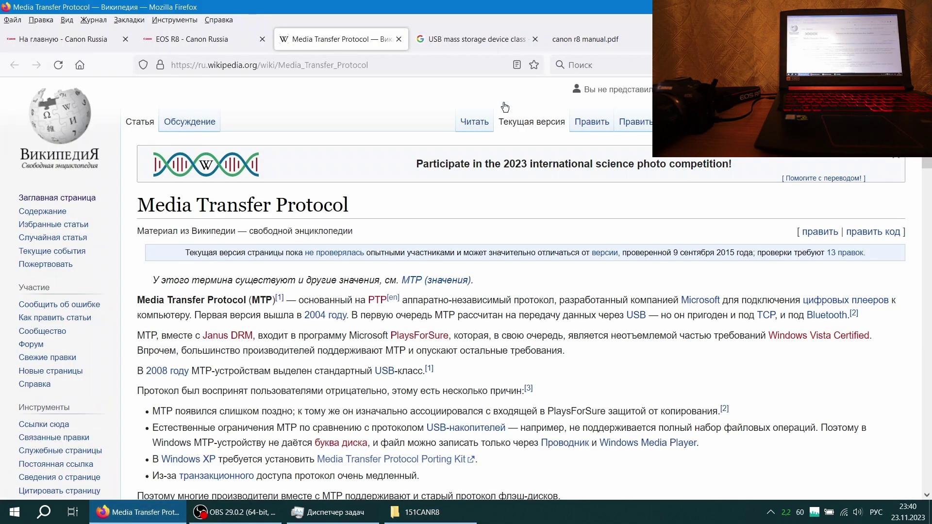
pyautogui.click(568, 40)
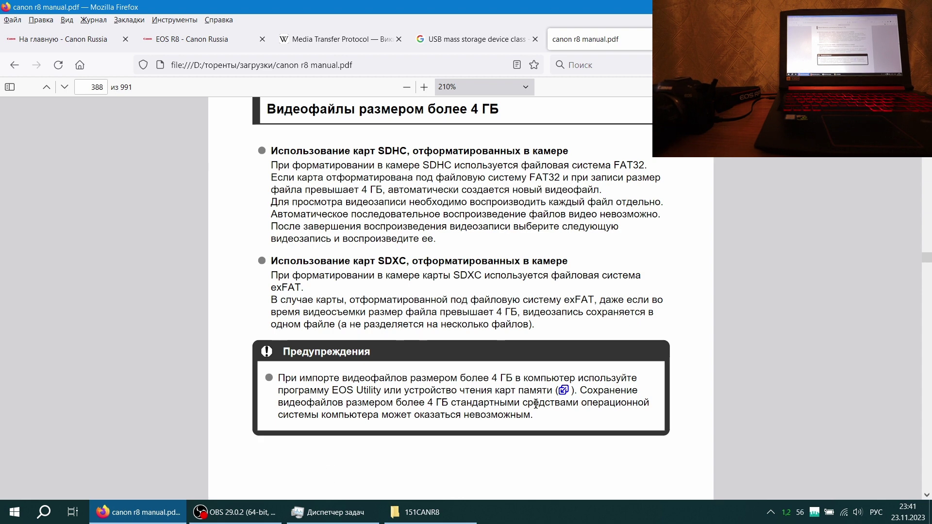
pyautogui.moveTo(331, 390); pyautogui.dragTo(388, 390)
pyautogui.click(455, 397)
pyautogui.moveTo(403, 393); pyautogui.dragTo(550, 393)
pyautogui.click(537, 399)
# - On the Canon Russia support page, search the products for "r8" and open the EOS R8 page
pyautogui.click(73, 39)
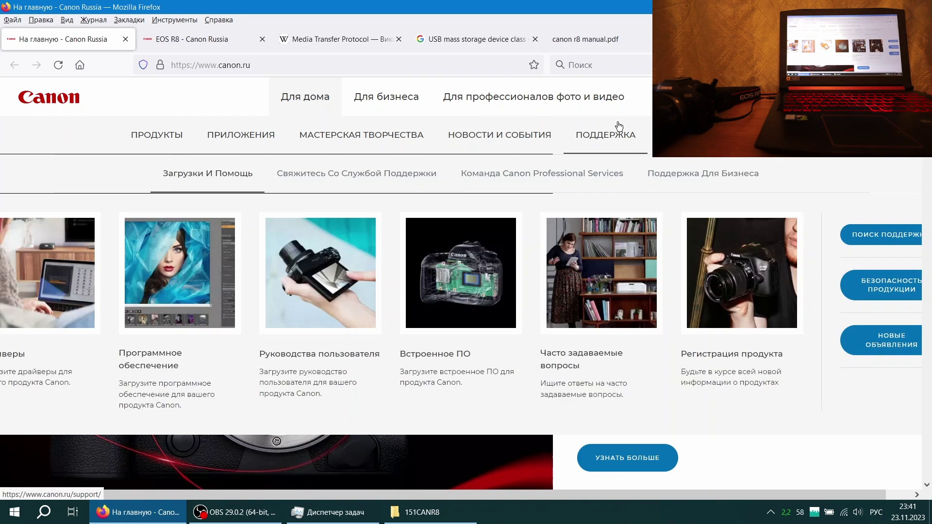
pyautogui.click(615, 127)
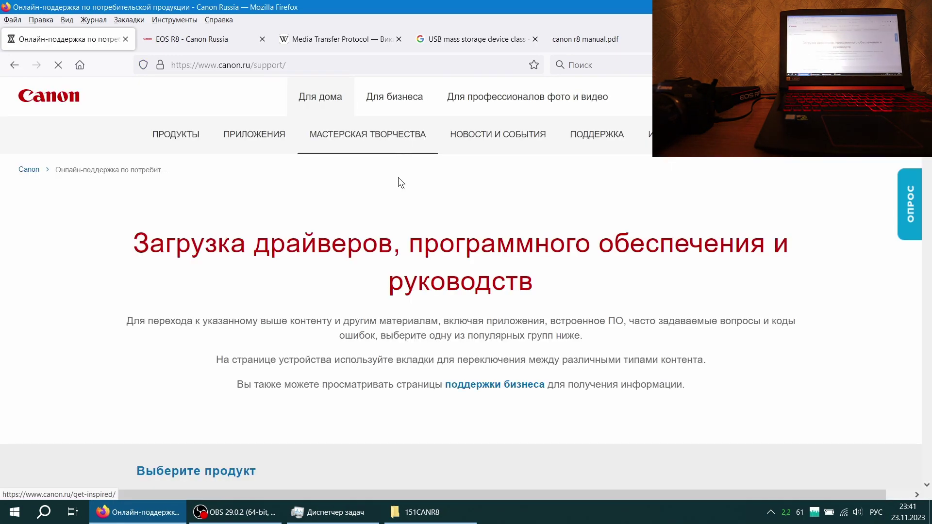
pyautogui.scroll(-6, 328, 254)
pyautogui.click(233, 165)
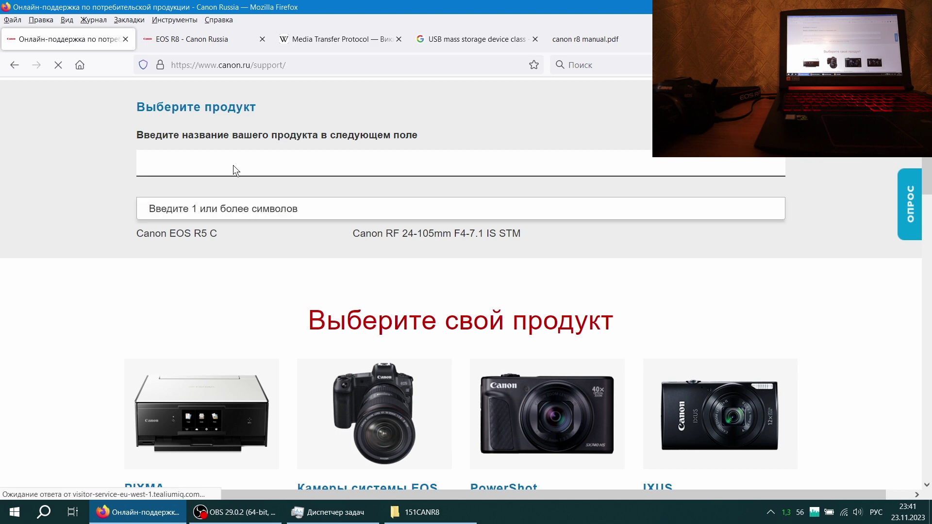
pyautogui.hotkey('alt', 'shift')
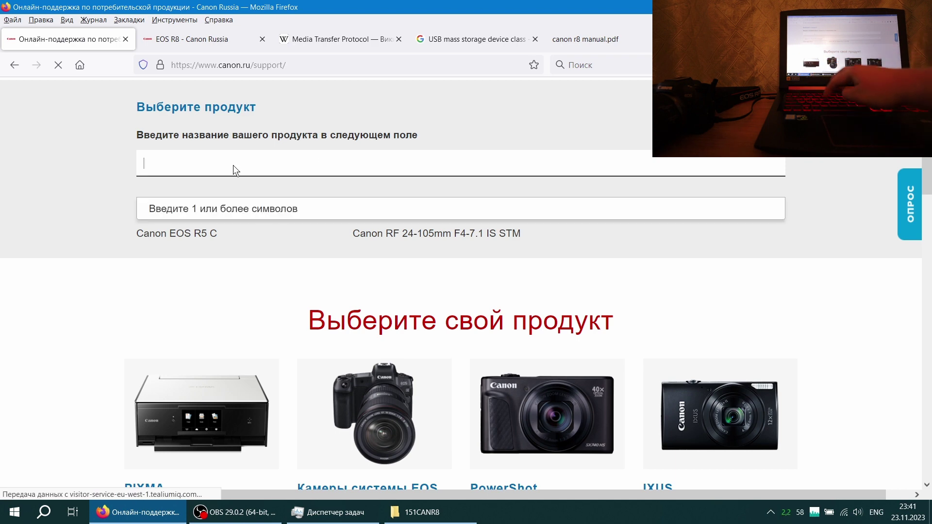
pyautogui.write('r8')
pyautogui.hotkey('alt', 'shift')
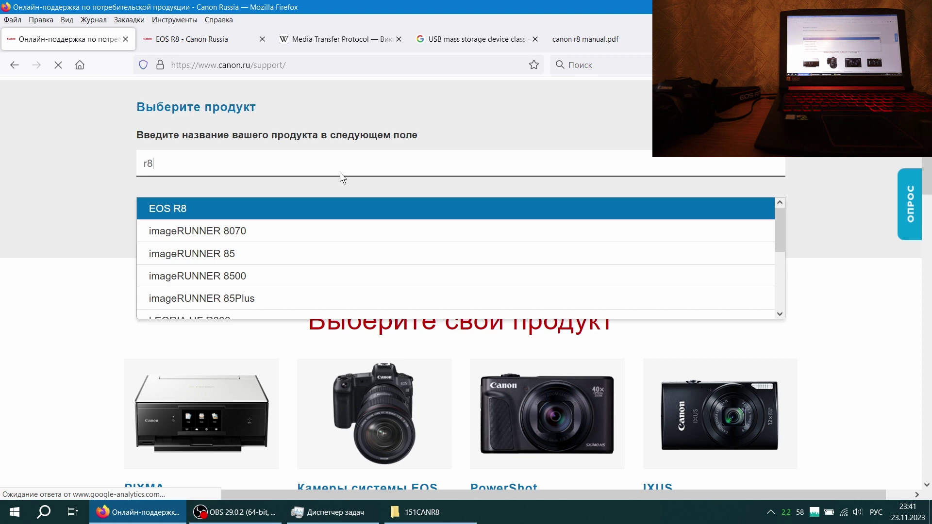
pyautogui.click(156, 210)
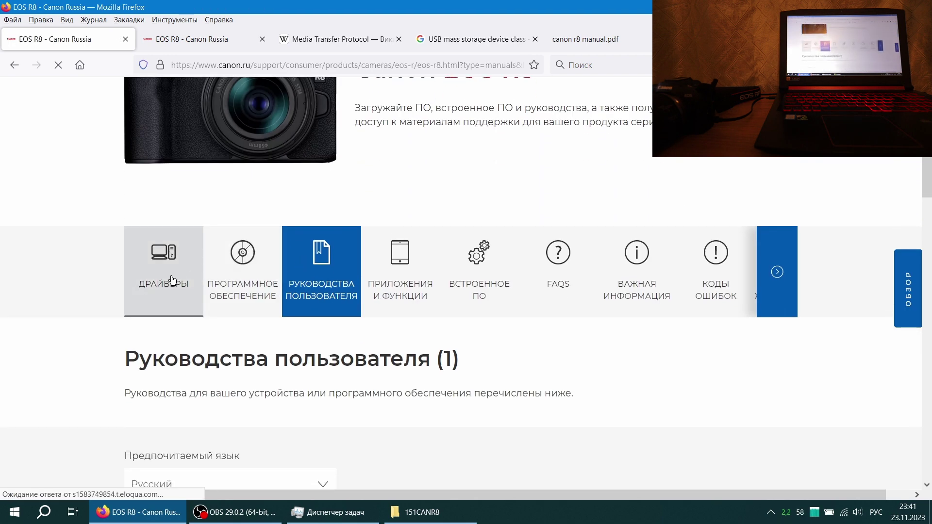
# - Show the software offered for the EOS R8 and open the available downloads for EOS Utility
pyautogui.click(241, 285)
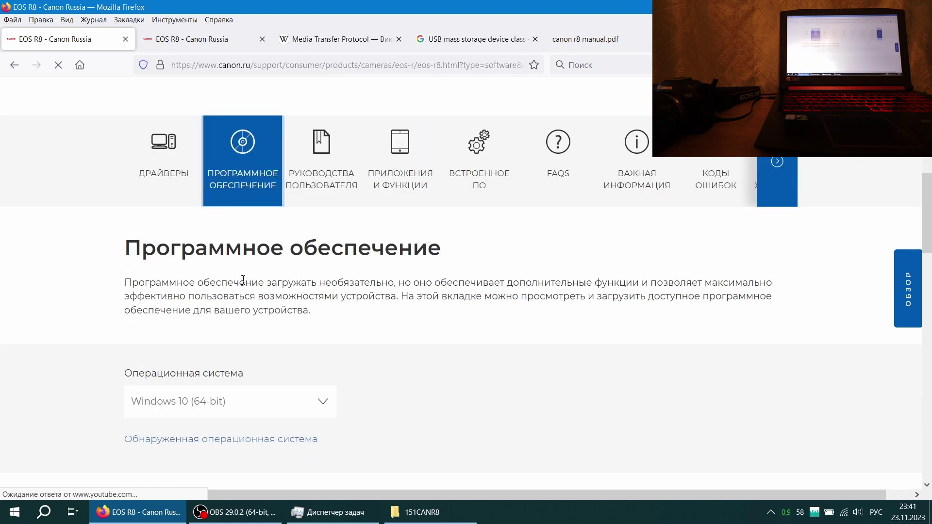
pyautogui.scroll(-5, 237, 286)
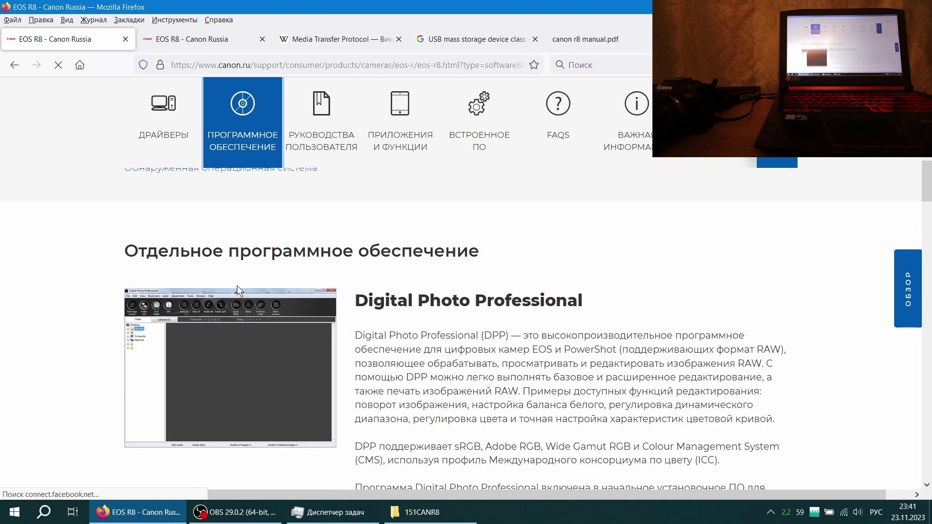
pyautogui.scroll(-2, 390, 286)
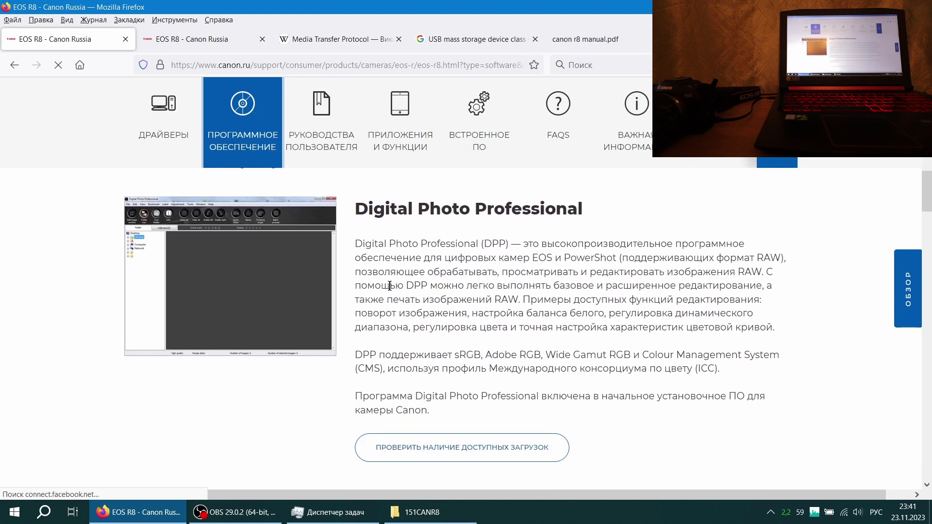
pyautogui.scroll(-6, 391, 281)
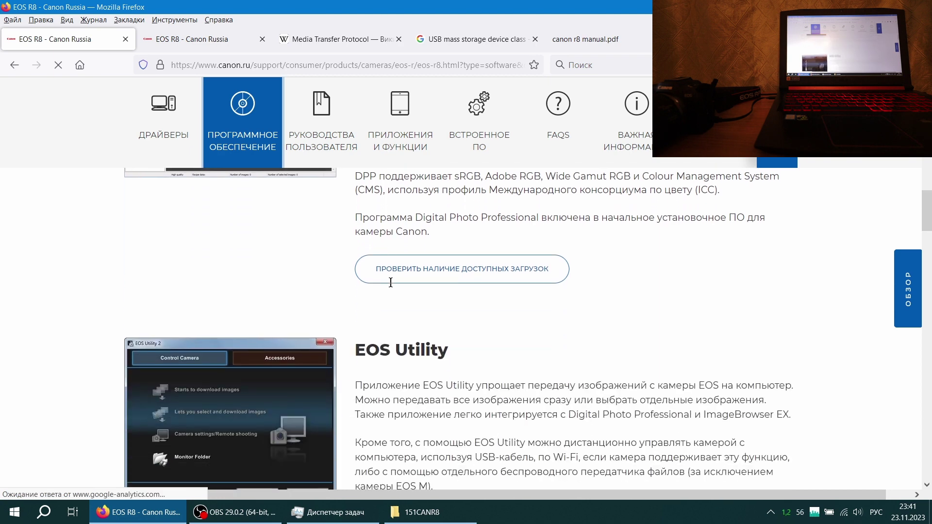
pyautogui.scroll(-2, 391, 282)
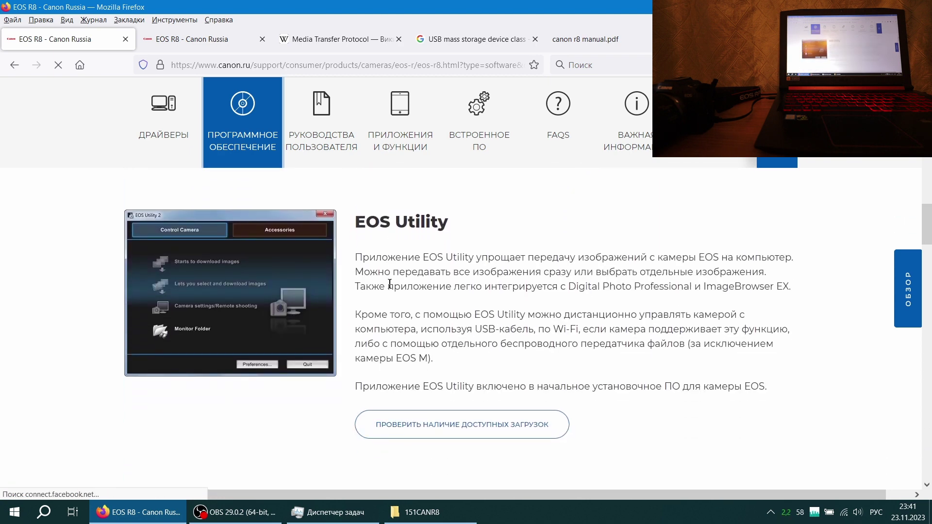
pyautogui.scroll(-2, 389, 287)
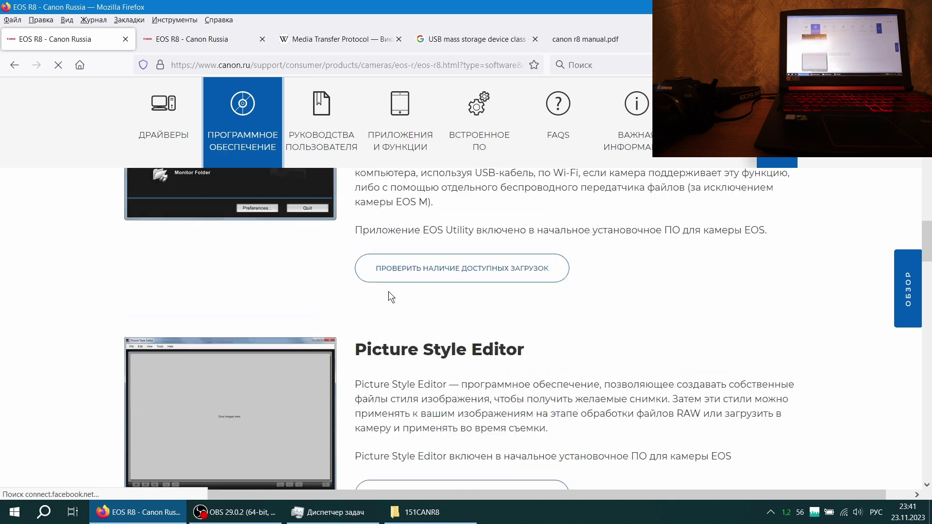
pyautogui.click(475, 305)
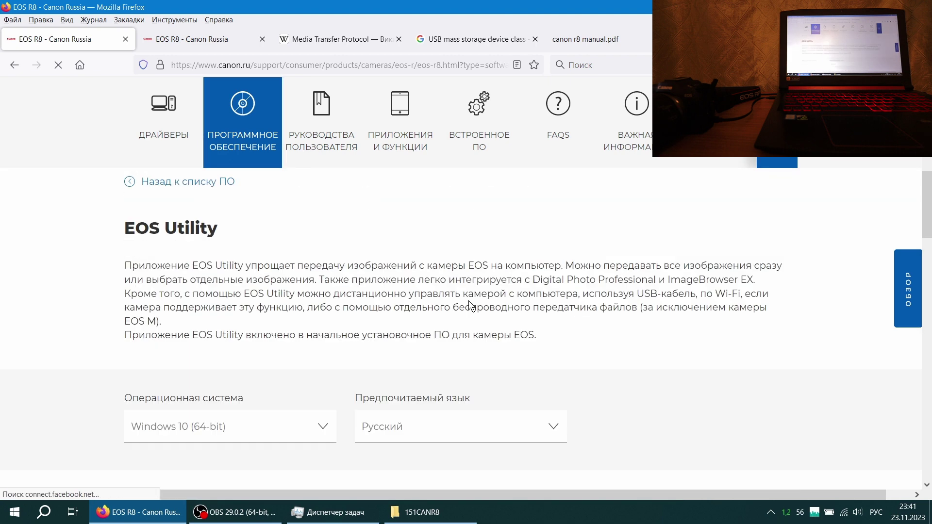
# - Download EOS Utility 3.17.0 for Windows, accepting the software licence agreement
pyautogui.scroll(-5, 426, 299)
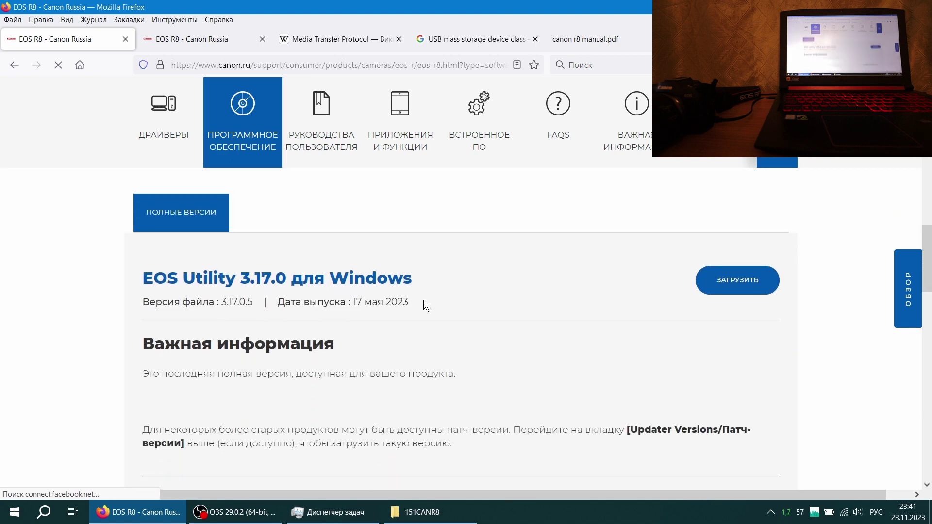
pyautogui.click(731, 226)
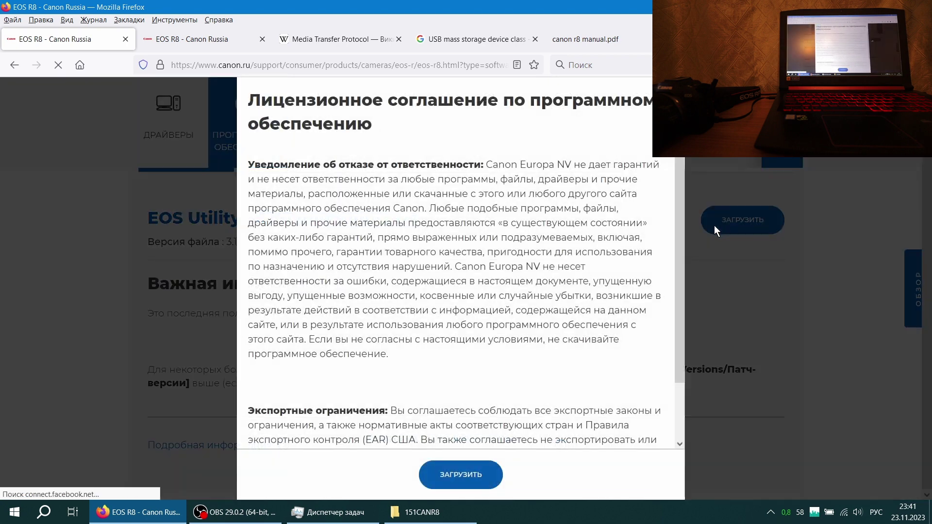
pyautogui.click(462, 474)
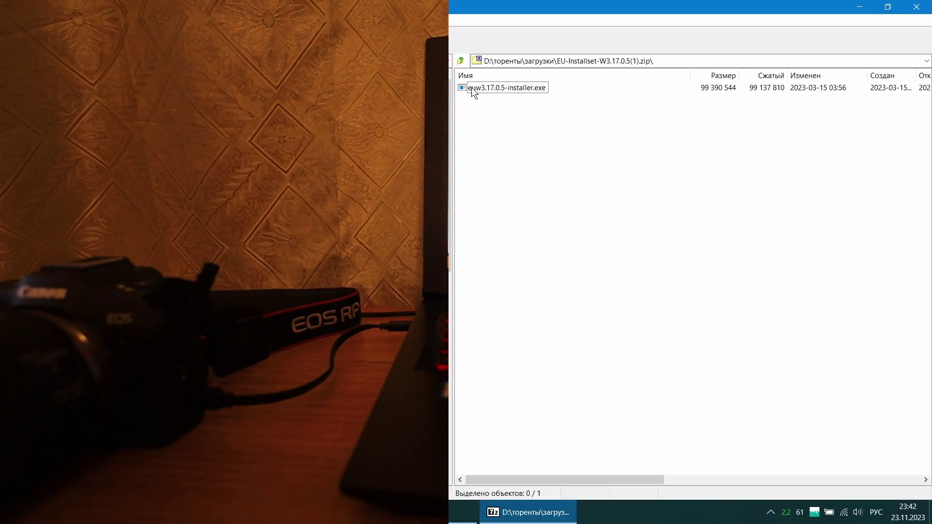
# - Run euw3.17.0.5-installer.exe from the downloaded archive, close the archive window, and choose Россия as the installer's country
pyautogui.doubleClick(471, 87)
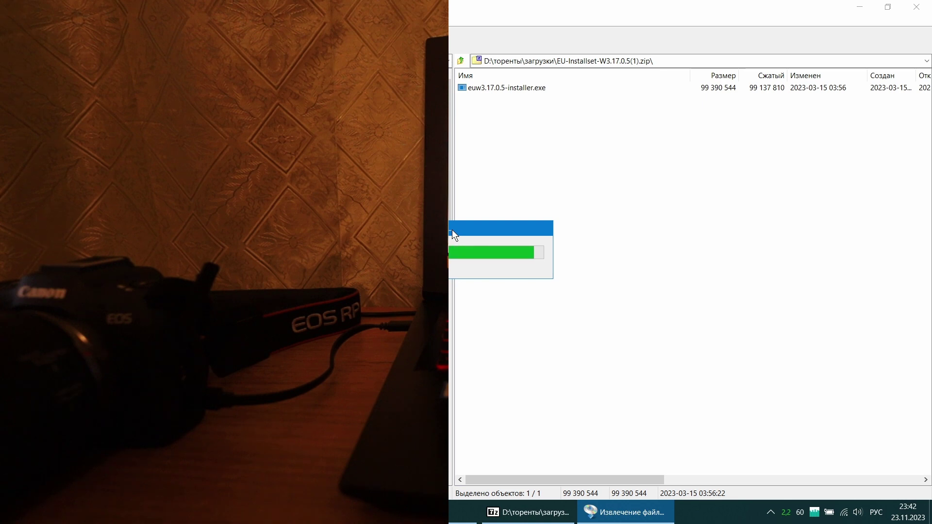
pyautogui.click(916, 7)
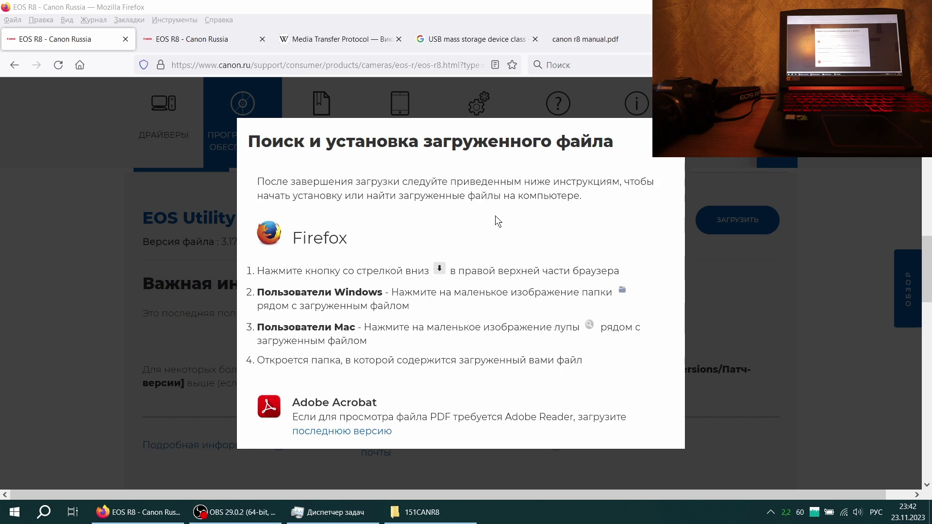
pyautogui.scroll(-1, 520, 234)
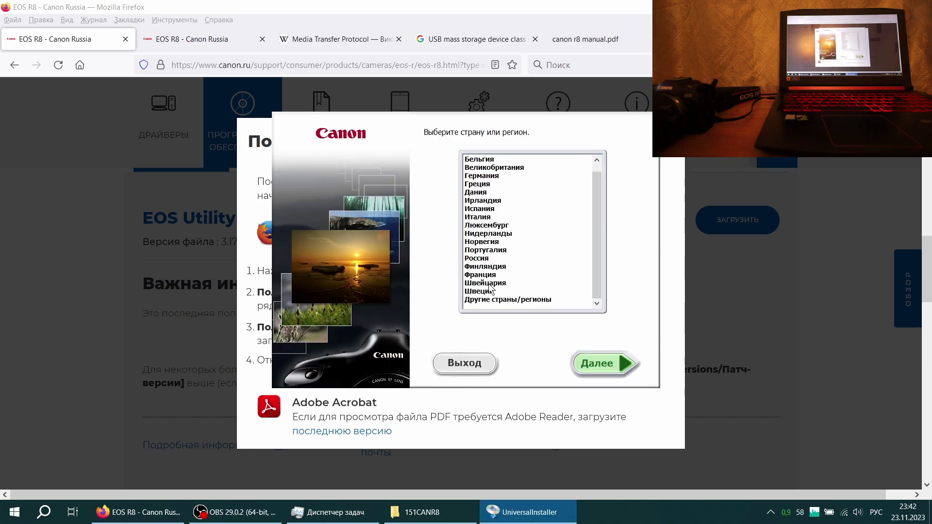
pyautogui.click(485, 258)
pyautogui.click(593, 361)
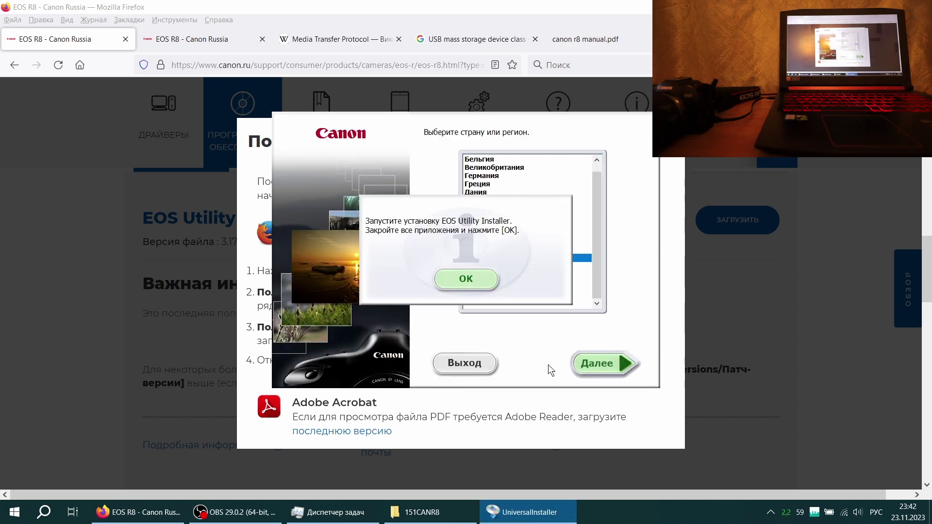
pyautogui.click(448, 283)
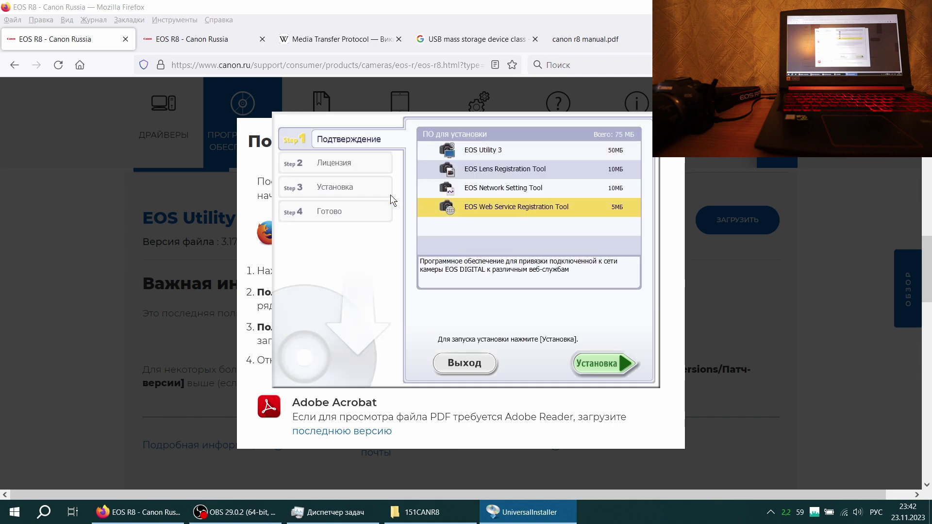
# - Install the listed EOS Utility software, accept the licence agreement, and finish the installer
pyautogui.click(616, 367)
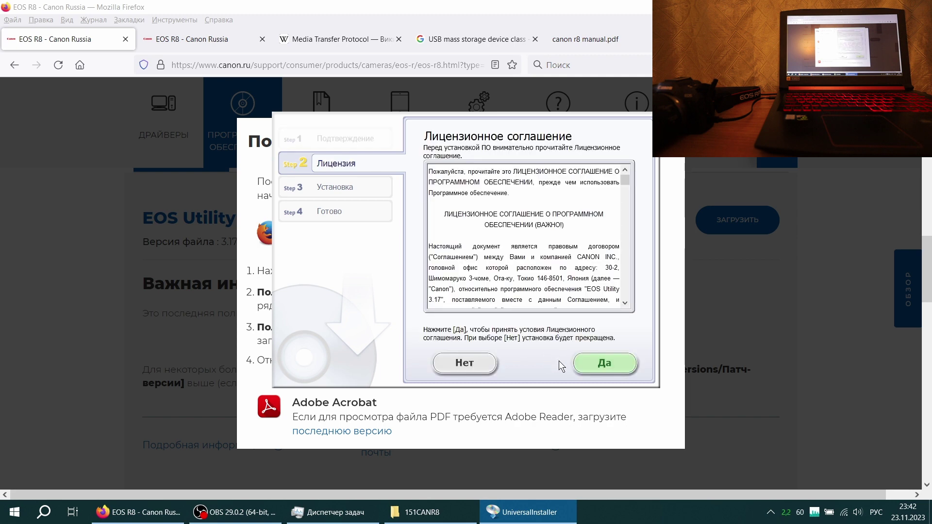
pyautogui.click(597, 368)
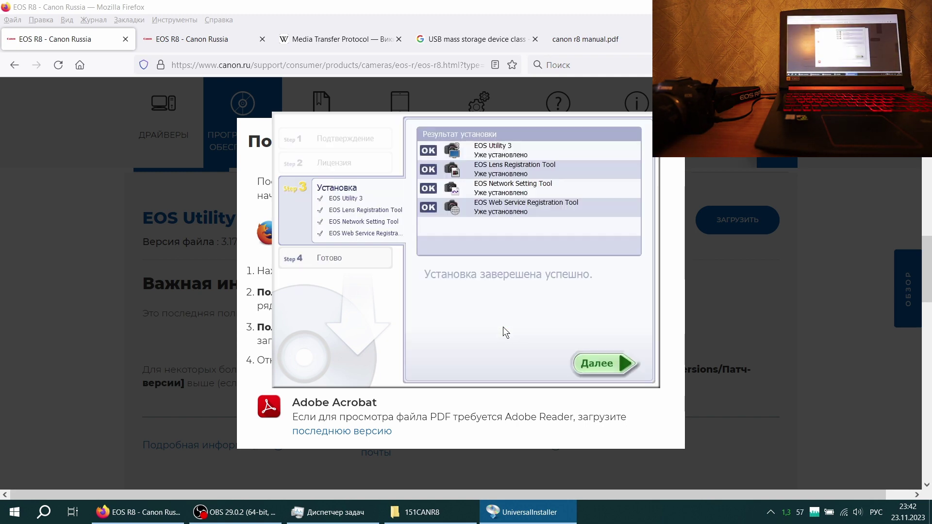
pyautogui.click(590, 362)
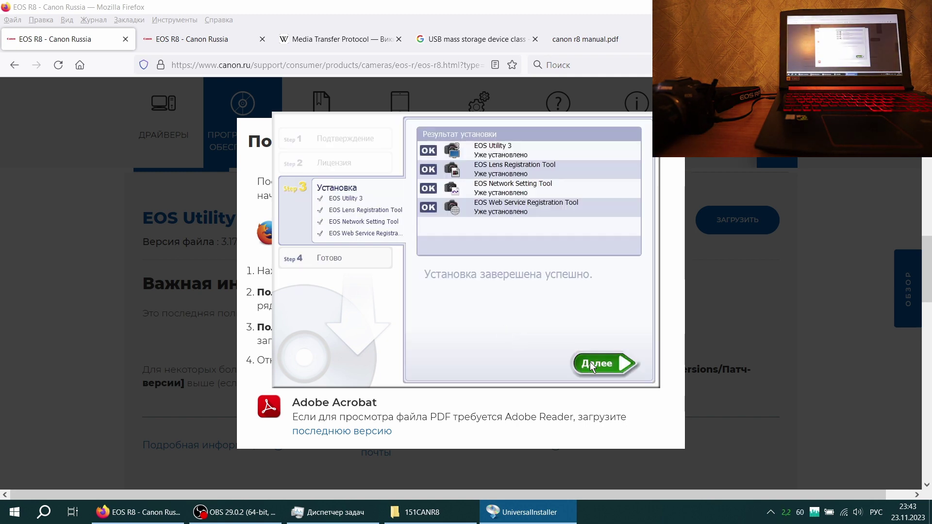
pyautogui.click(535, 255)
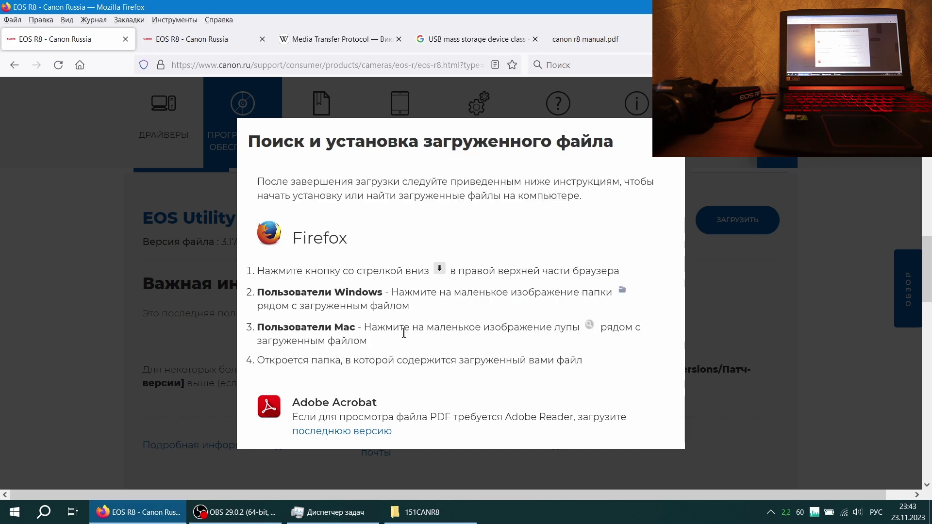
# - Launch EOS Utility from the Canon Utilities group of installed programs
pyautogui.click(14, 511)
pyautogui.scroll(-15, 71, 399)
pyautogui.scroll(10, 71, 397)
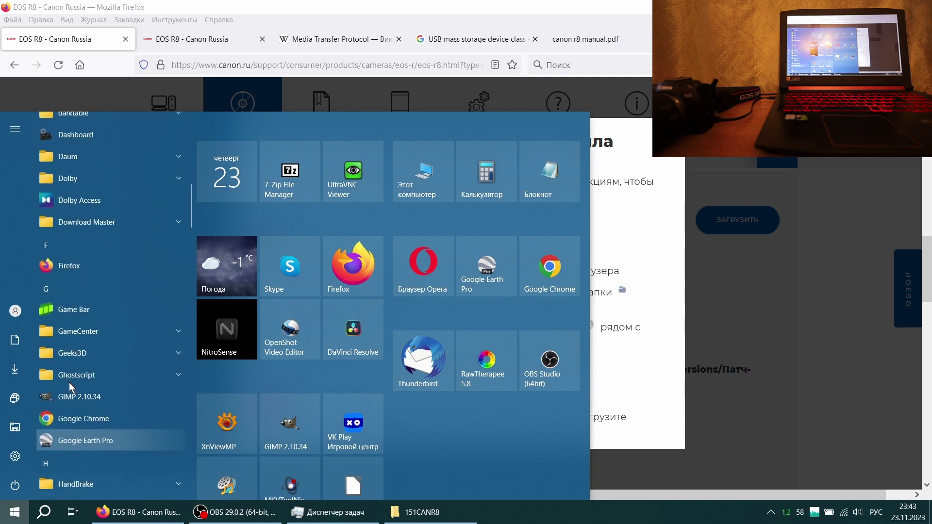
pyautogui.scroll(5, 74, 345)
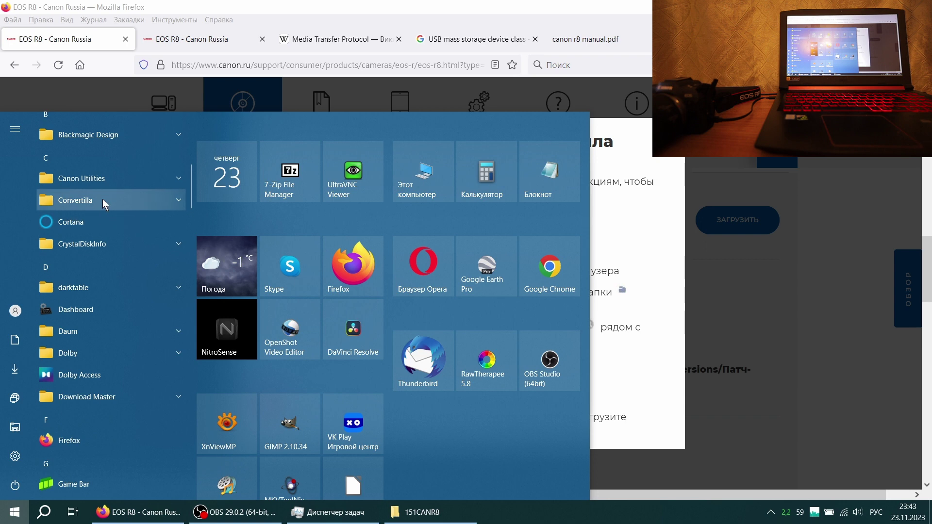
pyautogui.click(107, 180)
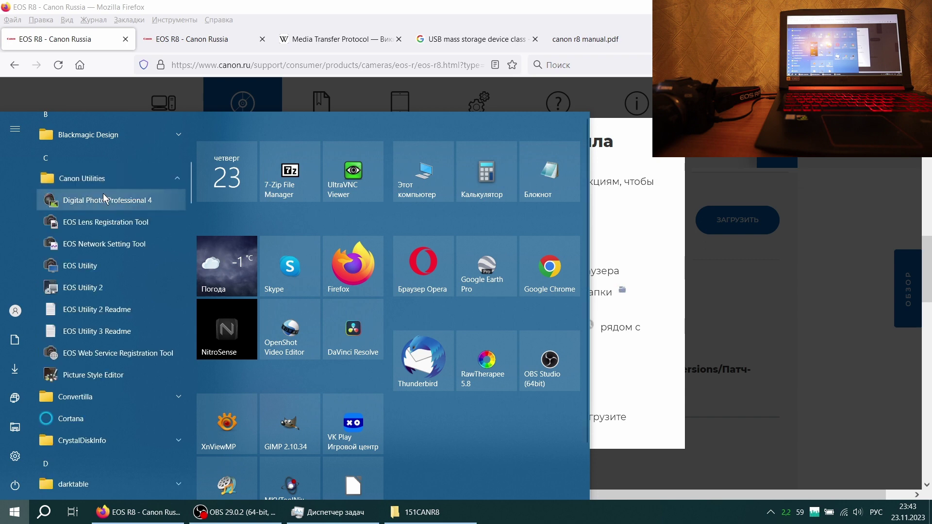
pyautogui.click(89, 269)
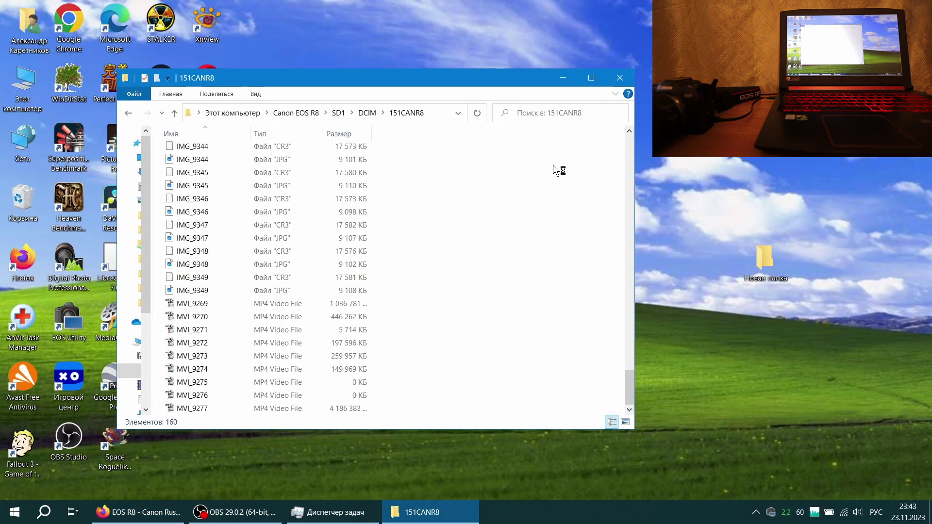
# - Minimize the 151CANR8 folder window and open the EOS R8's images in EOS Utility for selective download
pyautogui.click(563, 77)
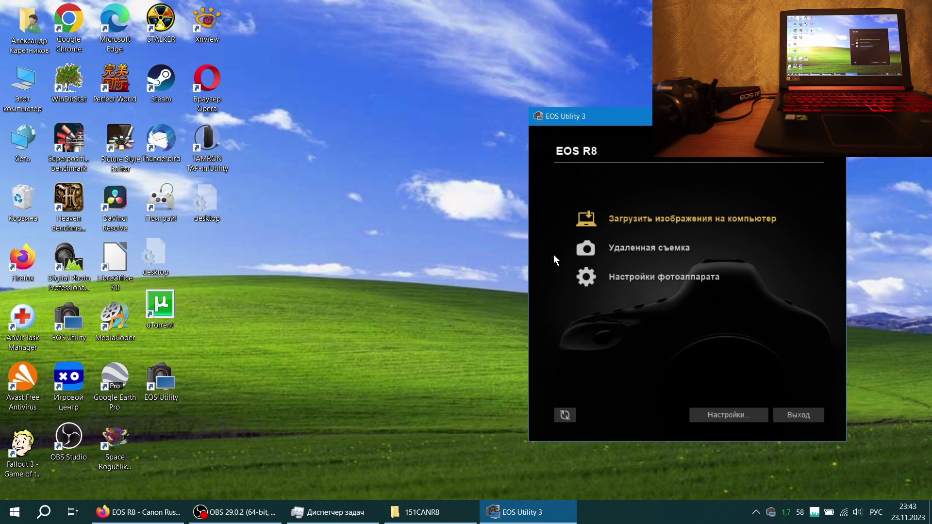
pyautogui.click(622, 220)
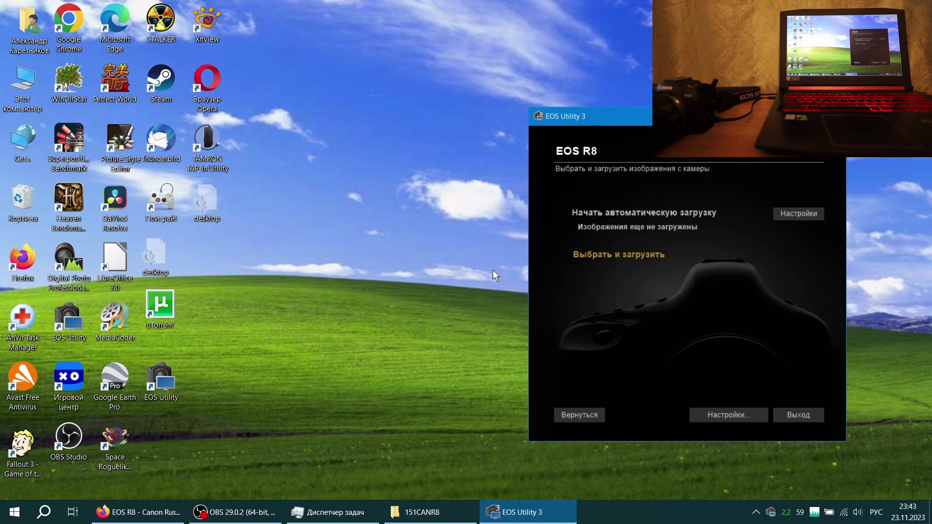
pyautogui.click(602, 255)
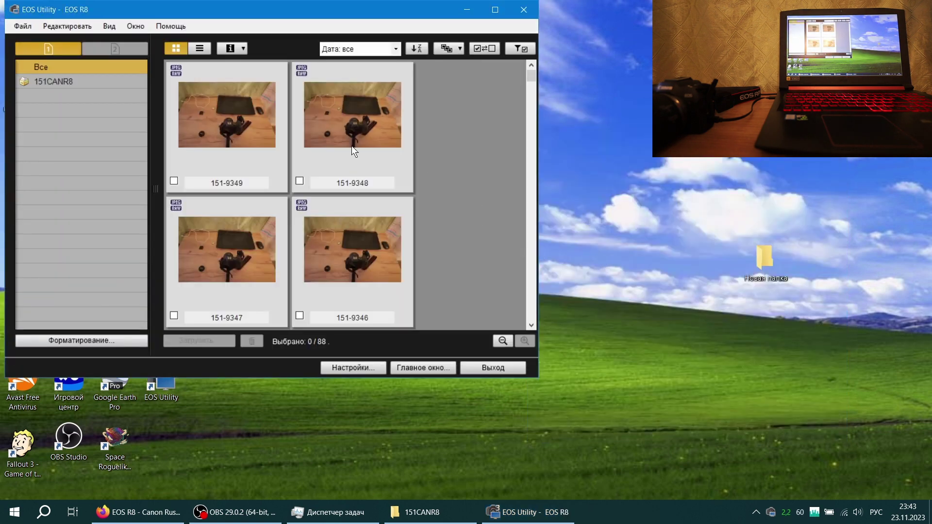
# - Look through the thumbnails of the photos and videos stored on the camera's card
pyautogui.scroll(-1, 271, 166)
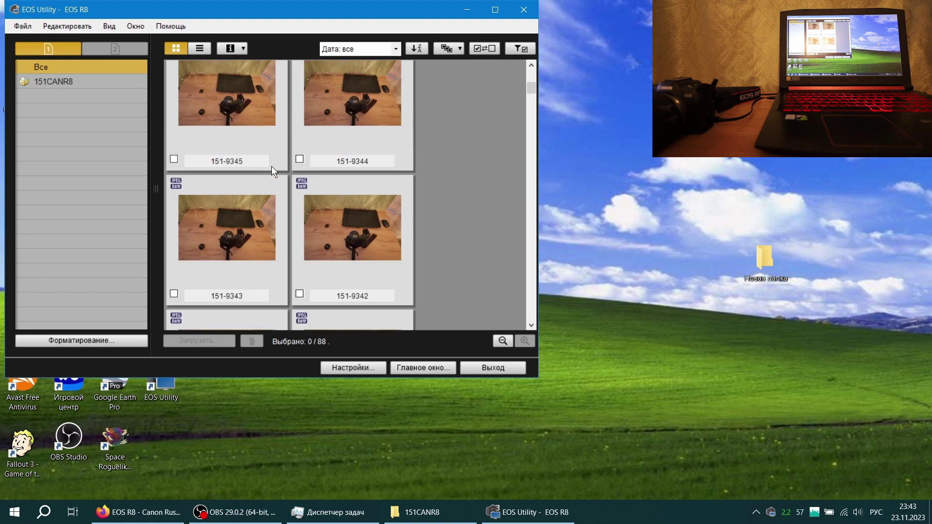
pyautogui.scroll(-10, 272, 166)
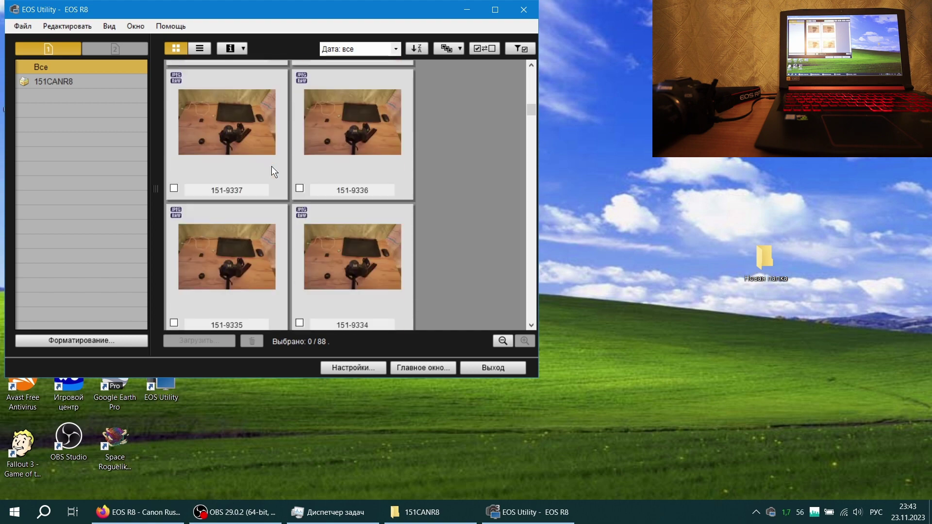
pyautogui.scroll(-2, 271, 166)
pyautogui.scroll(-15, 274, 165)
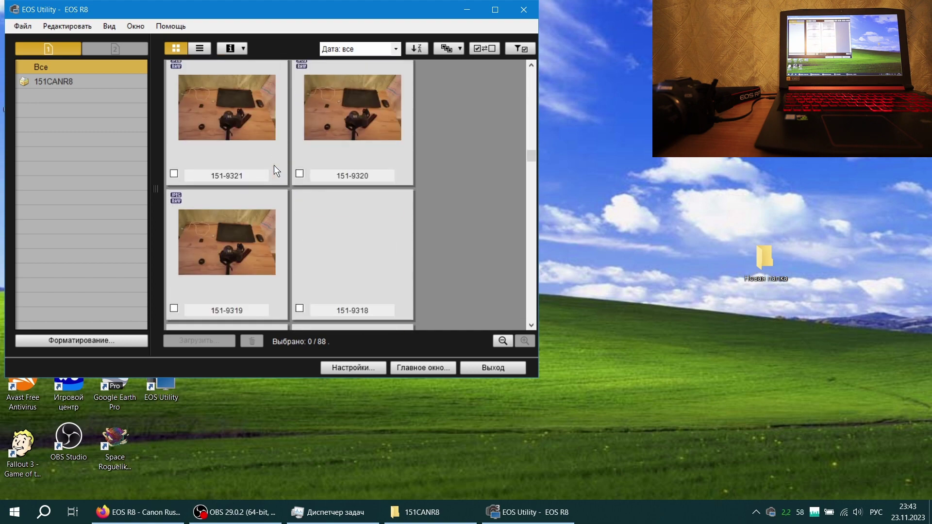
pyautogui.scroll(-15, 273, 165)
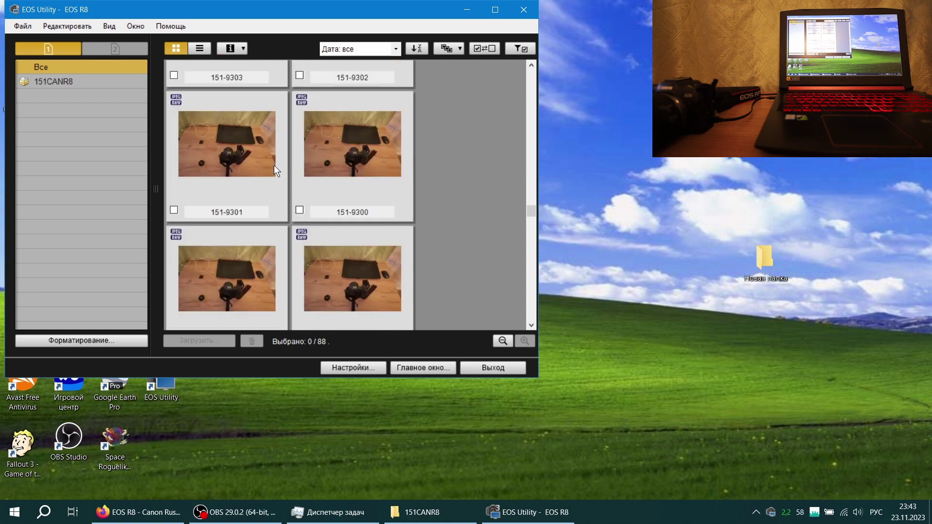
pyautogui.scroll(-12, 274, 165)
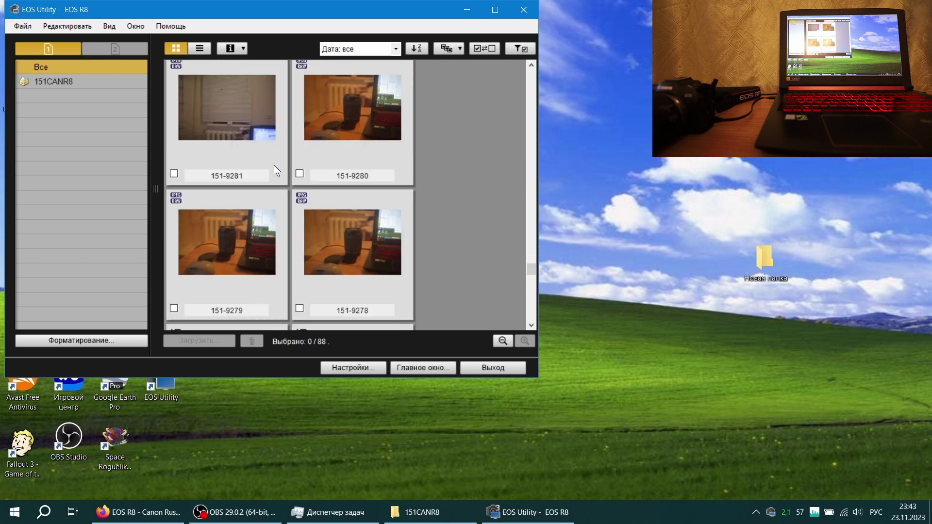
pyautogui.scroll(-8, 274, 165)
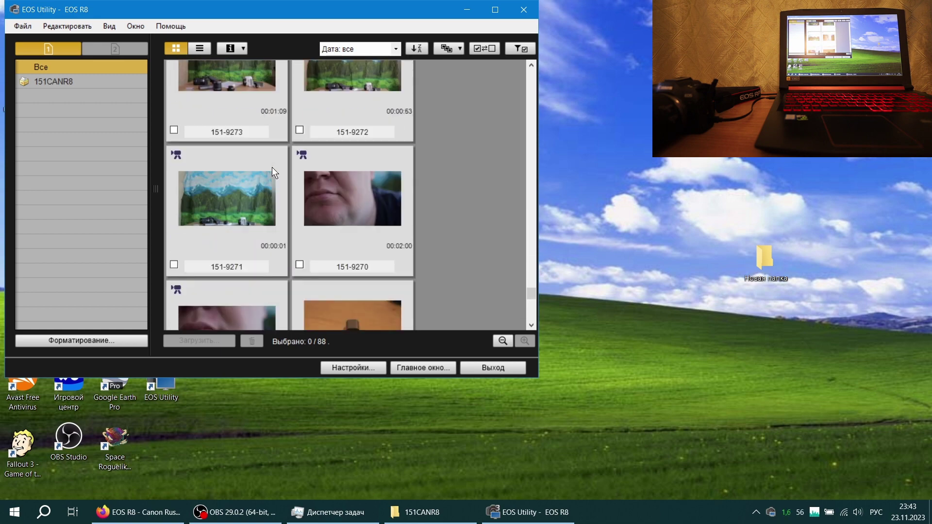
pyautogui.scroll(-5, 272, 175)
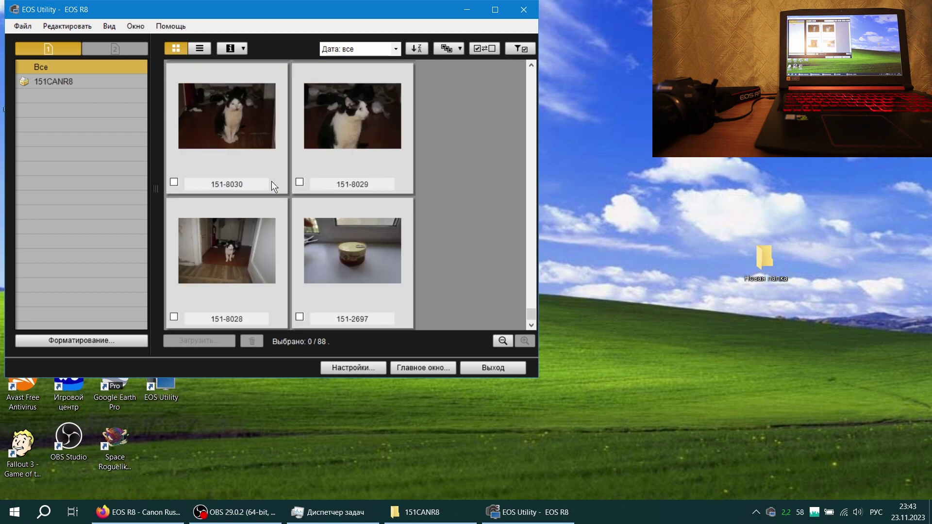
pyautogui.scroll(3, 272, 182)
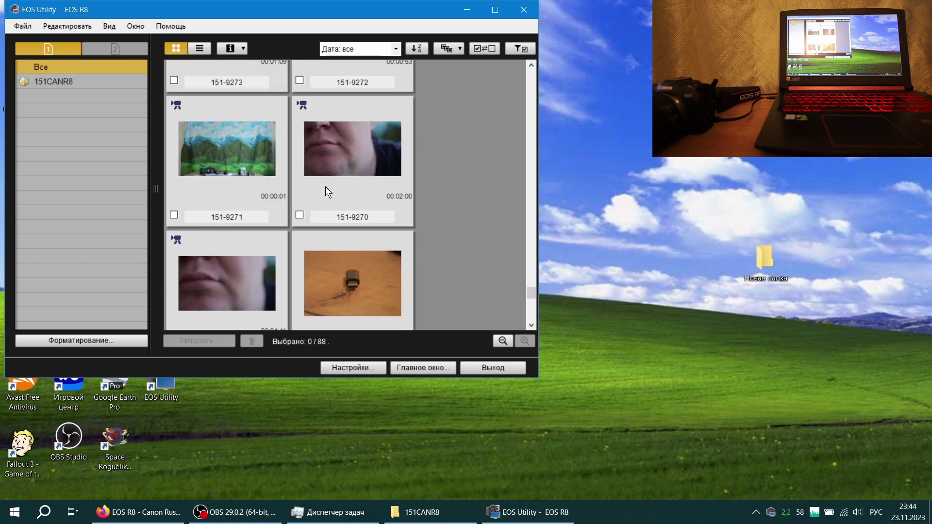
pyautogui.scroll(6, 325, 187)
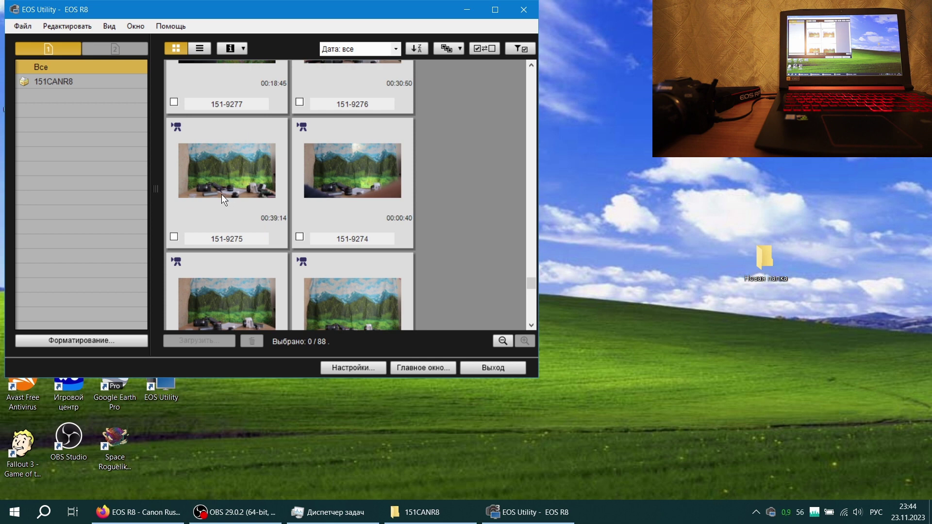
# - Mark video 151-9275 for download and check the neighbouring files on the card
pyautogui.click(188, 225)
pyautogui.click(174, 237)
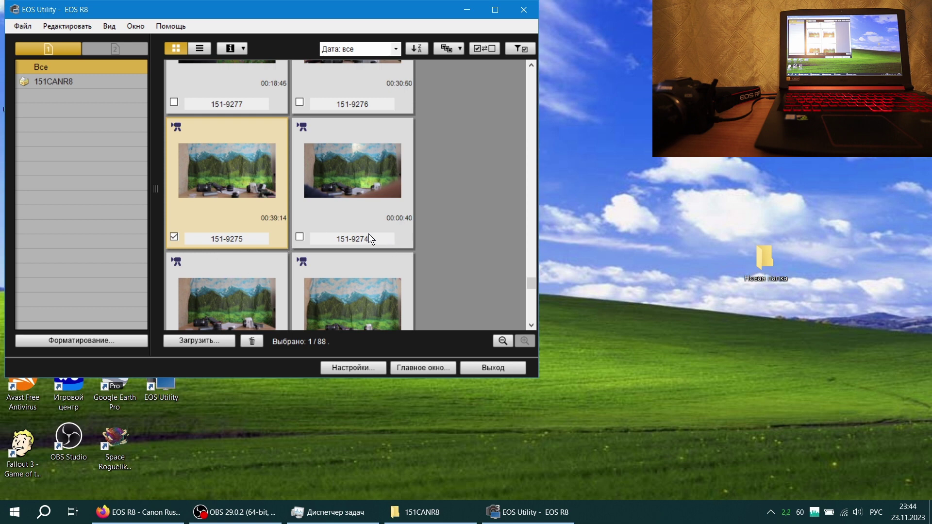
pyautogui.scroll(1, 368, 237)
pyautogui.scroll(1, 370, 243)
pyautogui.scroll(3, 371, 245)
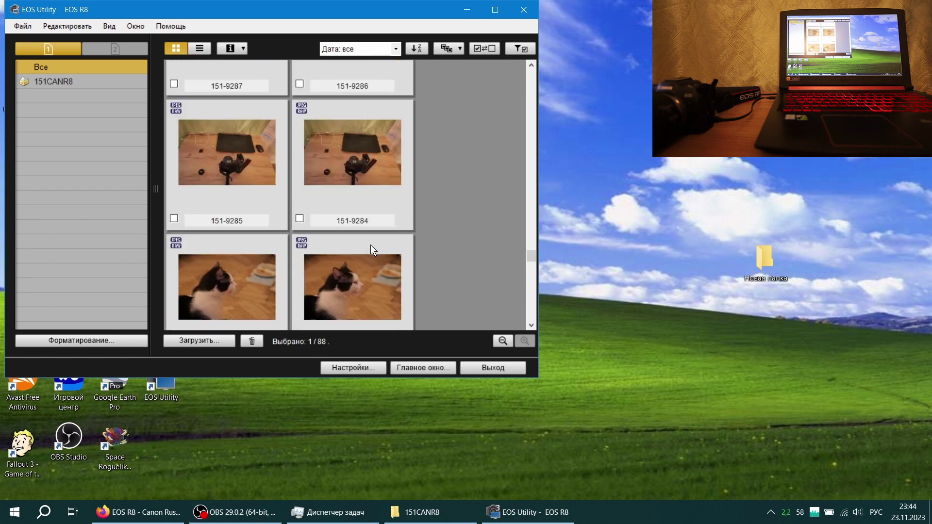
pyautogui.scroll(-1, 370, 245)
pyautogui.scroll(-5, 369, 246)
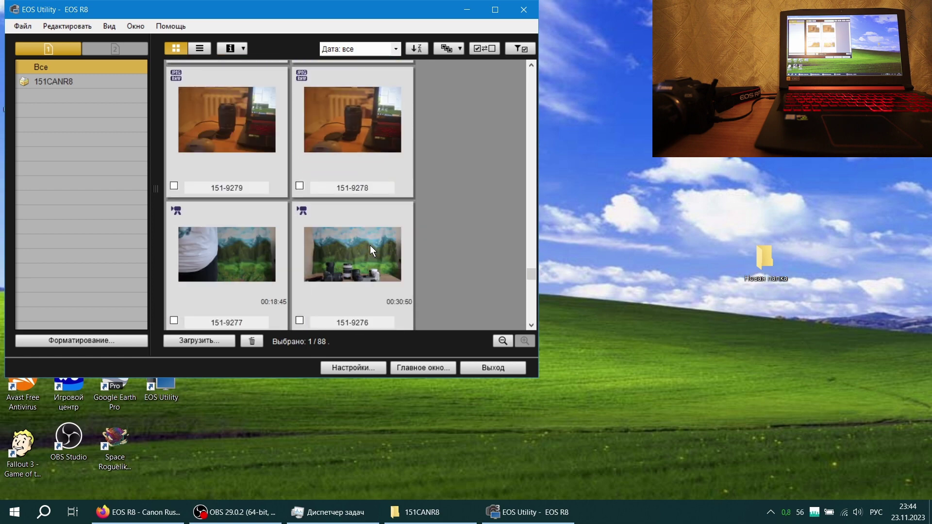
pyautogui.scroll(1, 247, 138)
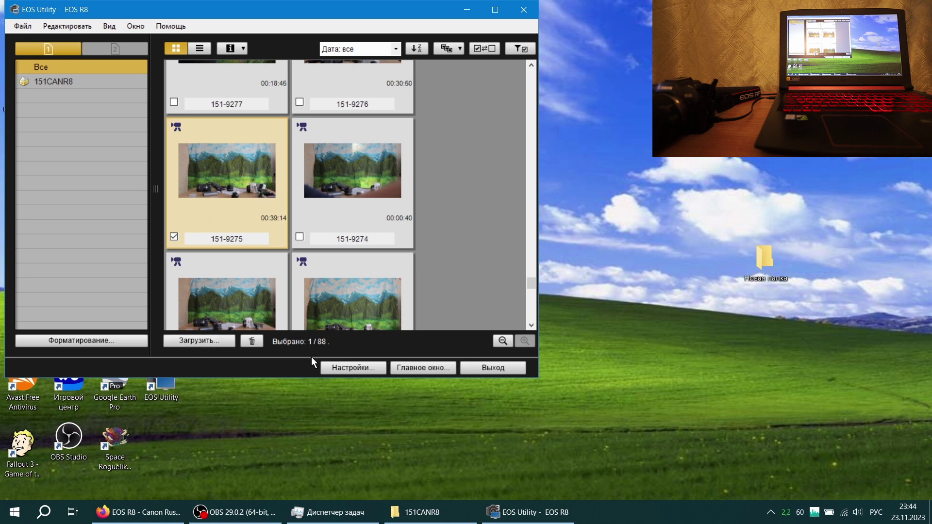
# - Set the destination folder to Новая папка on the desktop and start downloading the marked video
pyautogui.click(220, 343)
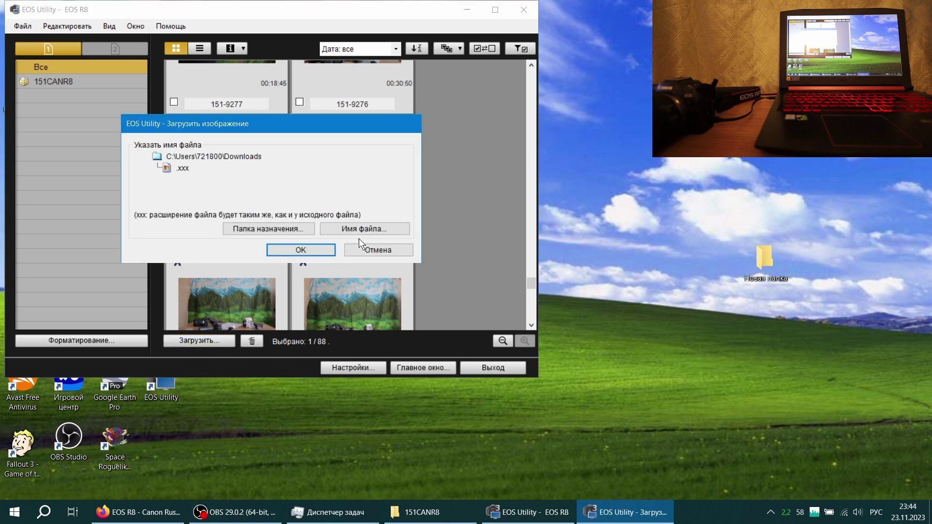
pyautogui.click(292, 230)
pyautogui.click(380, 128)
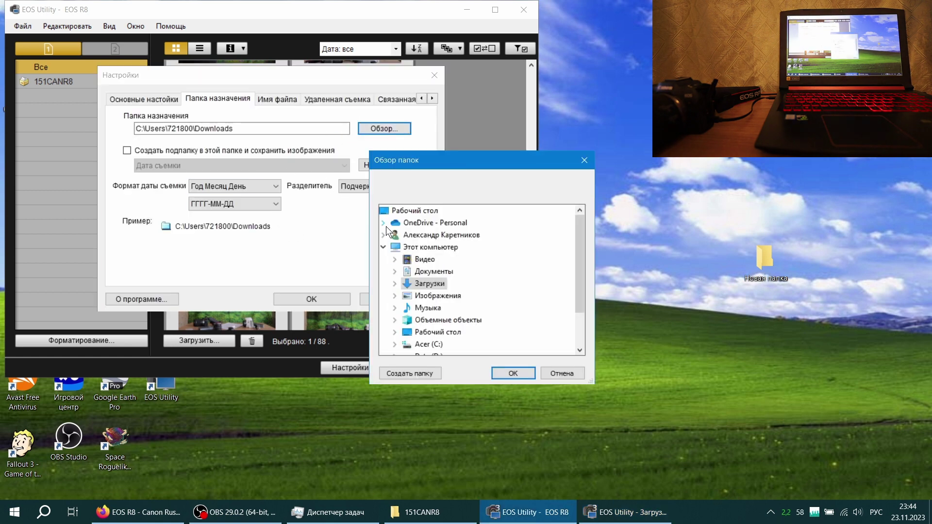
pyautogui.moveTo(575, 248); pyautogui.dragTo(582, 287)
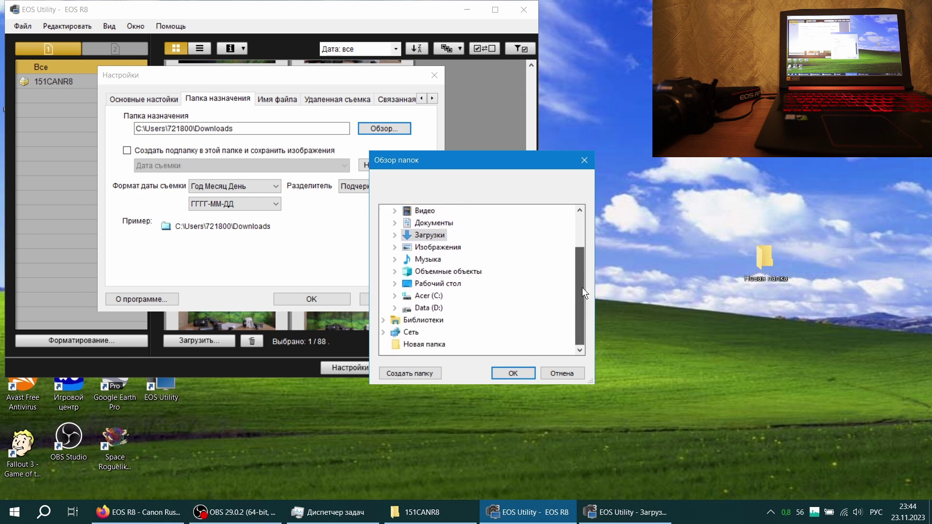
pyautogui.click(423, 344)
pyautogui.click(513, 373)
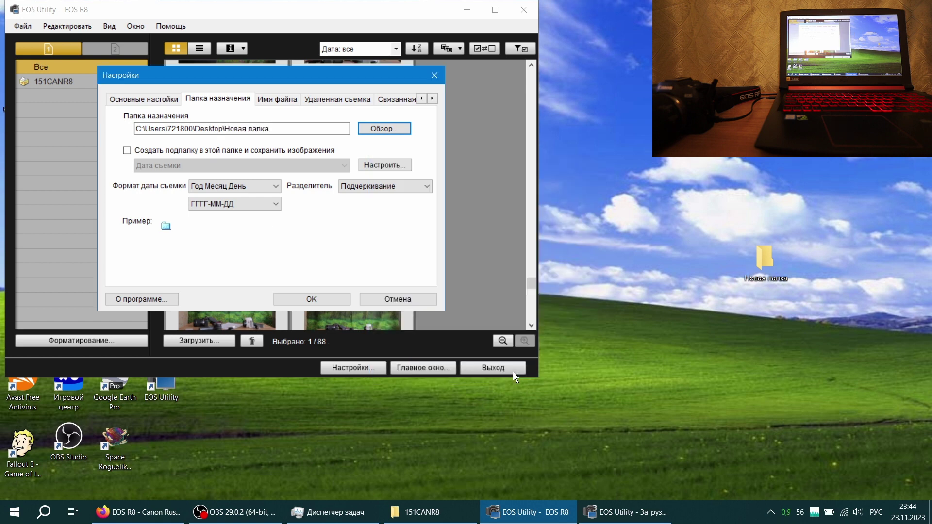
pyautogui.click(312, 299)
pyautogui.click(300, 251)
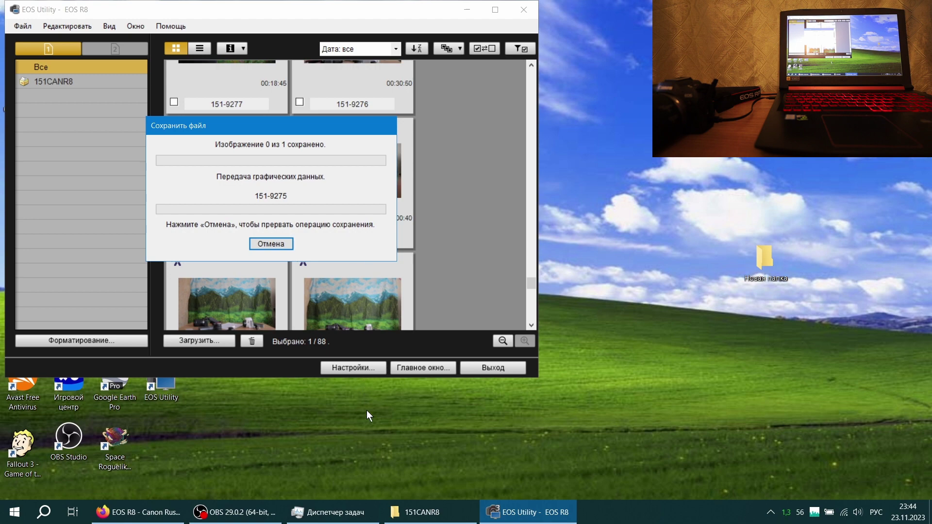
# - Bring up Task Manager during the video transfer
pyautogui.rightClick(631, 512)
pyautogui.click(663, 466)
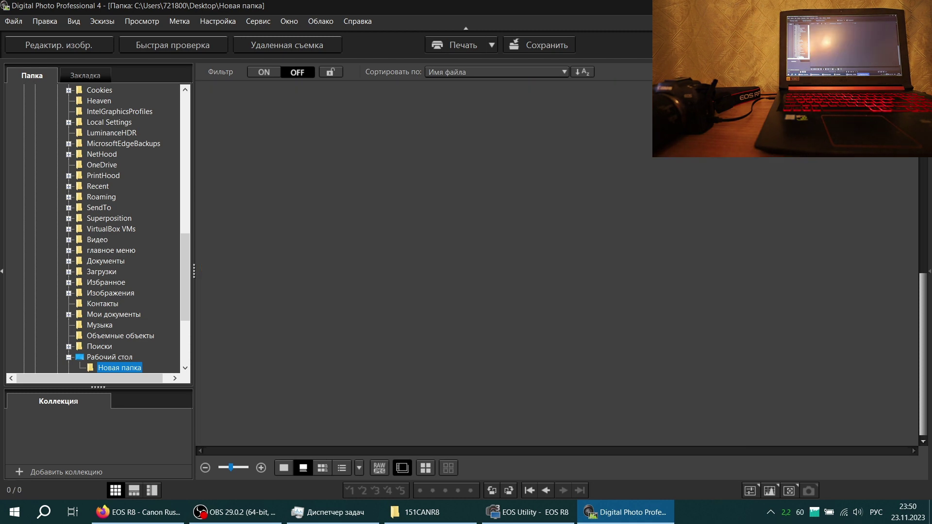
# - Close Digital Photo Professional and EOS Utility, and minimize Task Manager to clear the desktop
pyautogui.hotkey('alt', 'F4')
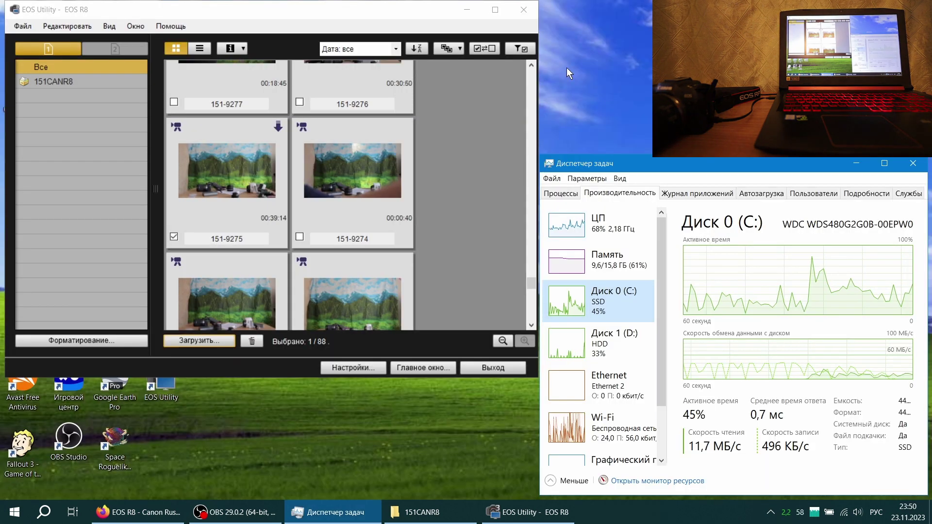
pyautogui.click(531, 16)
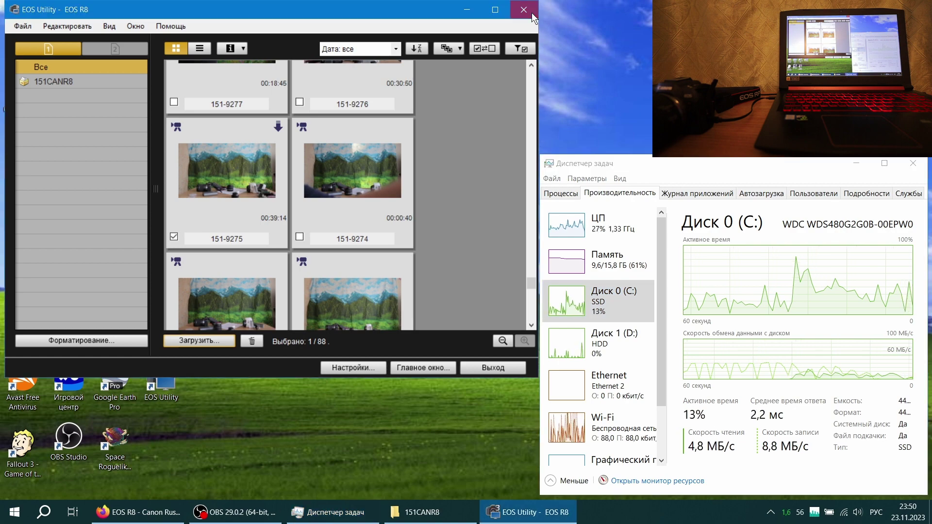
pyautogui.click(532, 14)
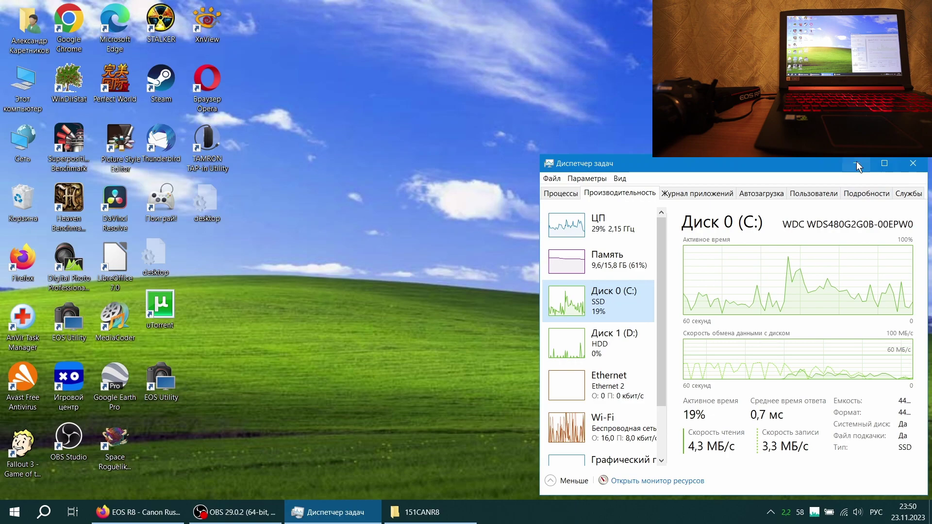
pyautogui.click(856, 163)
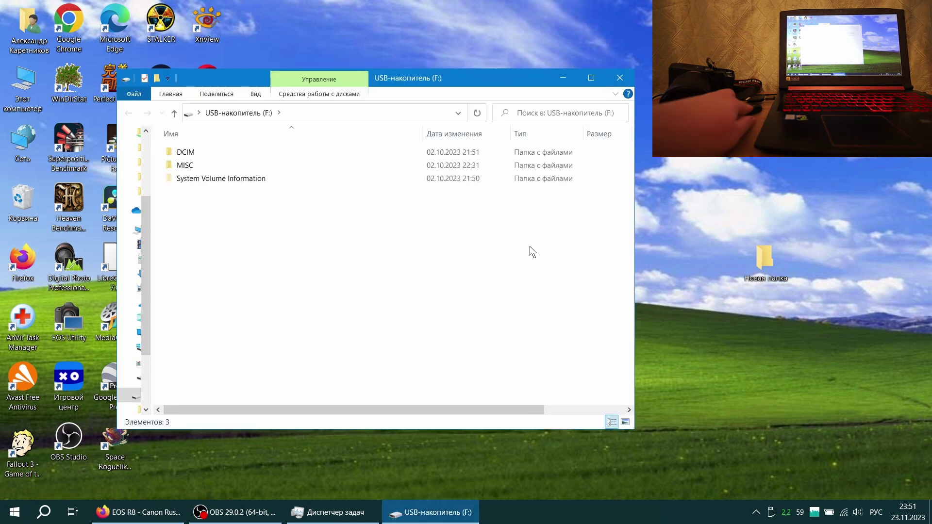
# - Open the folder DCIM\151CANR8 on the USB drive (F:) and locate the MVI video files at the end of the list
pyautogui.doubleClick(223, 157)
pyautogui.doubleClick(202, 155)
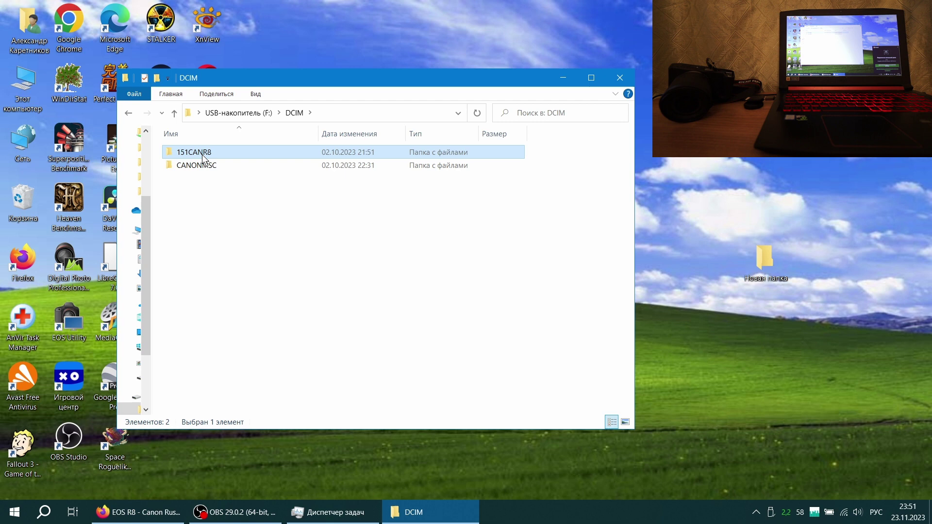
pyautogui.scroll(-20, 459, 196)
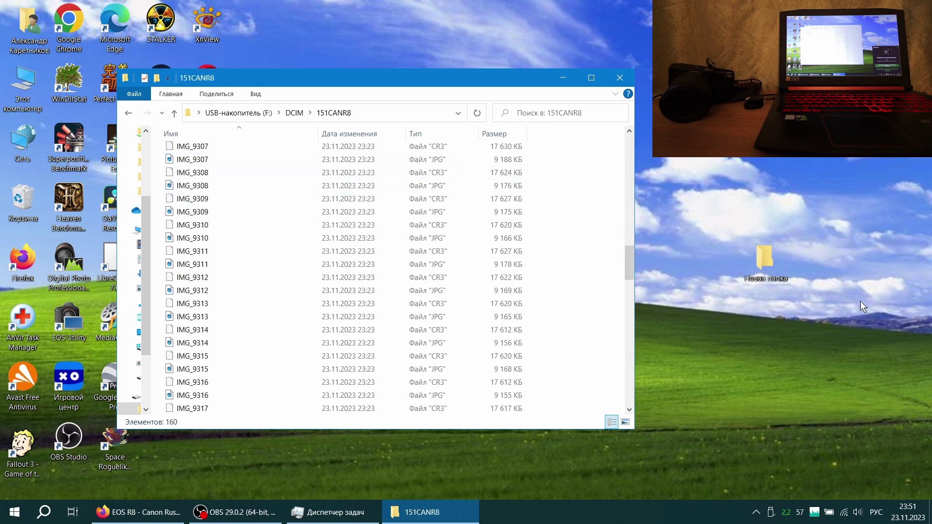
pyautogui.moveTo(629, 266); pyautogui.dragTo(633, 391)
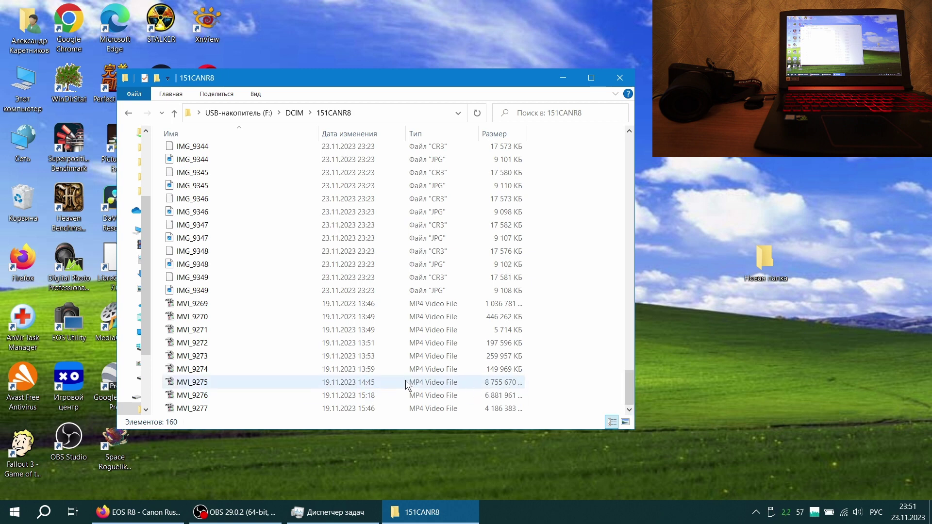
# - Check the downloaded video MVI_9275 in the desktop folder Новая папка and minimize that folder's window
pyautogui.doubleClick(762, 268)
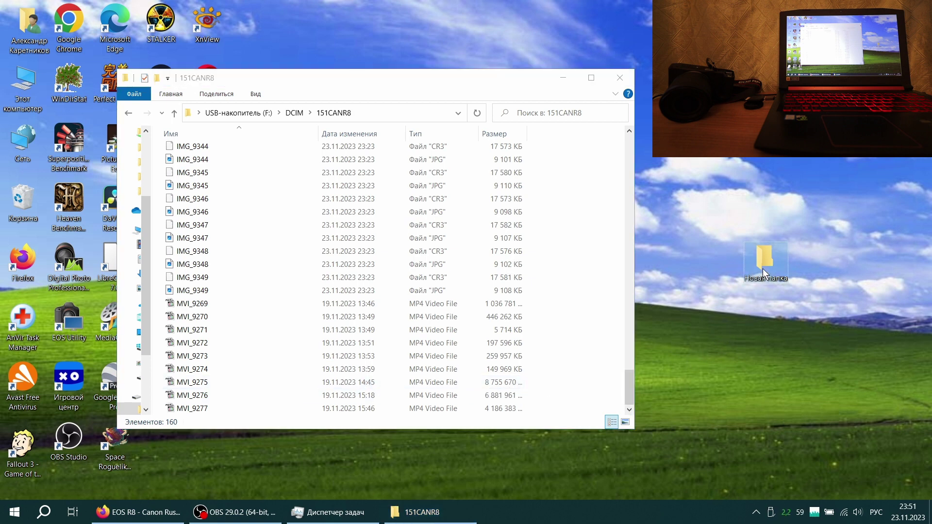
pyautogui.moveTo(506, 102); pyautogui.dragTo(652, 93)
pyautogui.moveTo(793, 196); pyautogui.dragTo(795, 305)
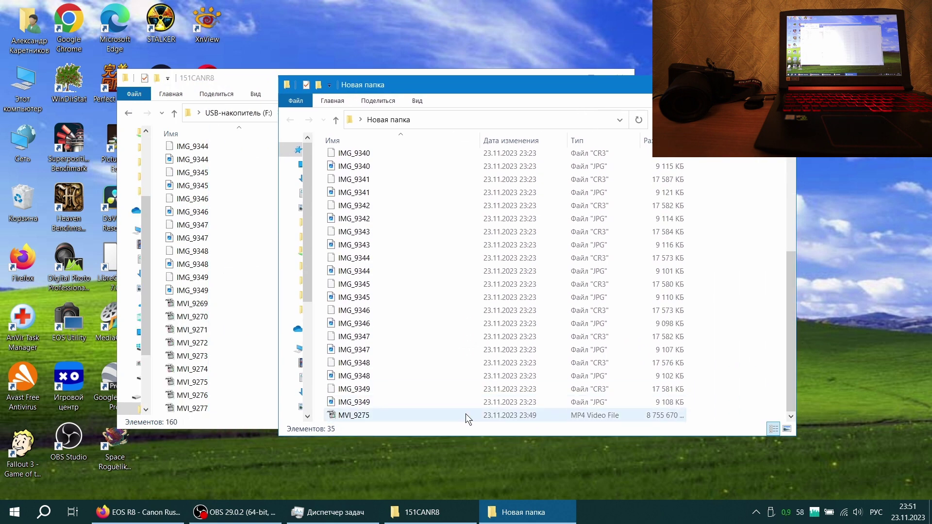
pyautogui.click(424, 417)
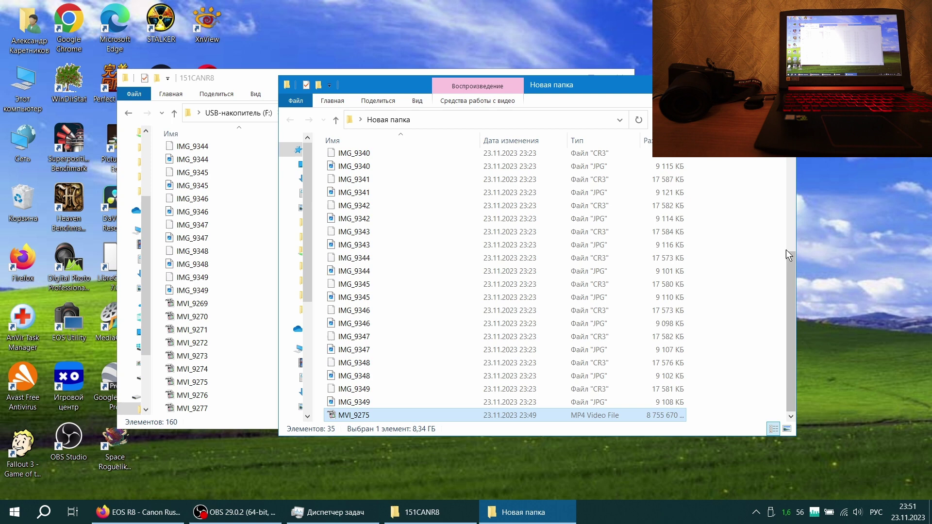
pyautogui.click(728, 83)
# - Create a second new folder with the default name on the desktop and copy the video MVI_9275 from the card into it
pyautogui.rightClick(716, 321)
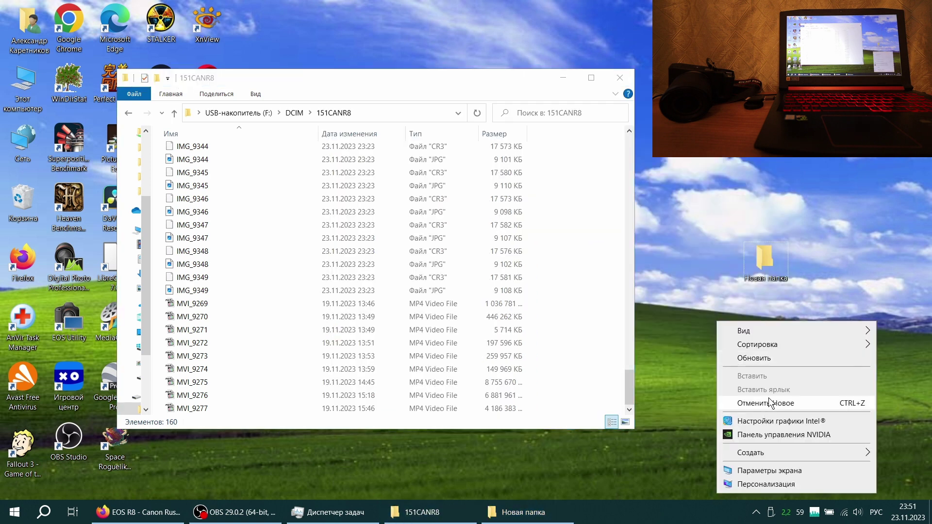
pyautogui.moveTo(765, 453)
pyautogui.click(628, 339)
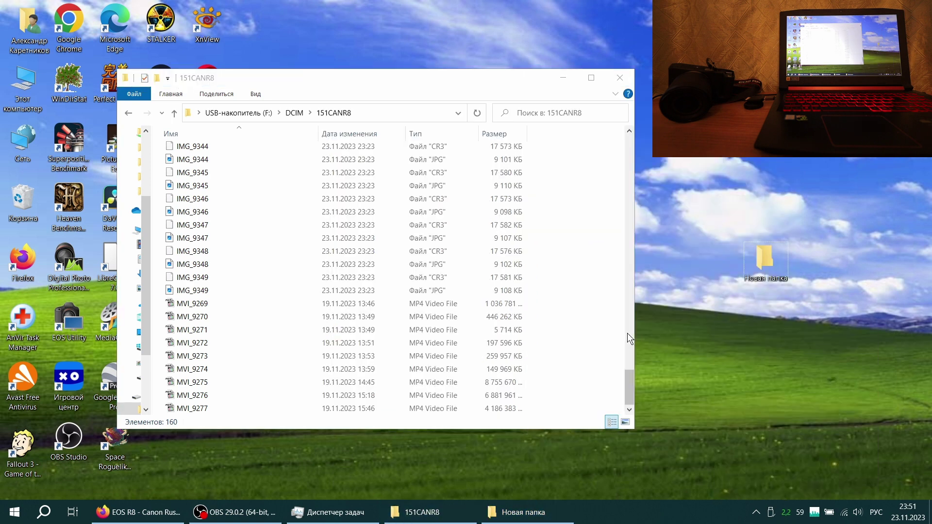
pyautogui.press('Return')
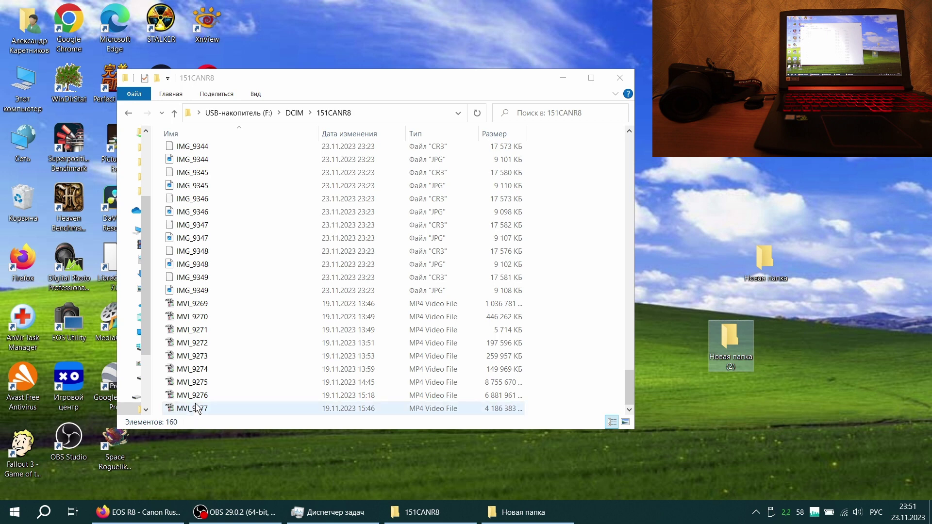
pyautogui.click(181, 385)
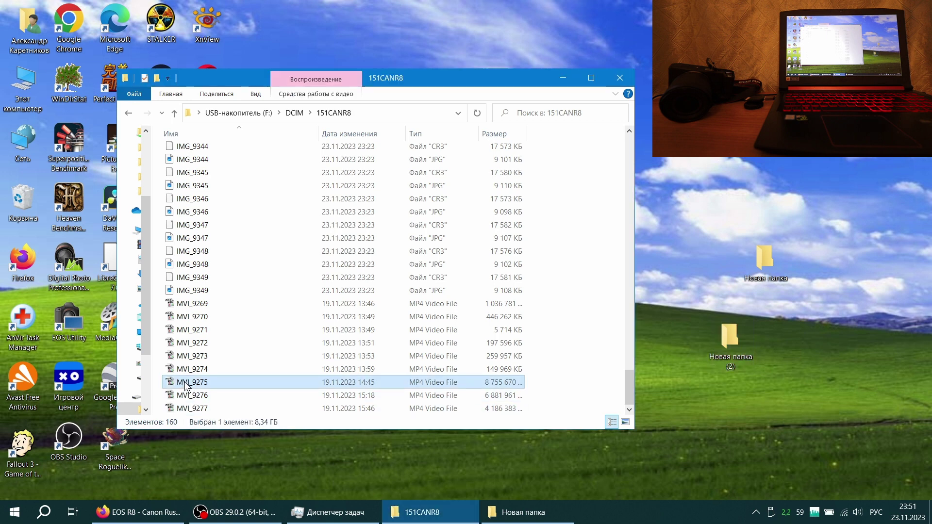
pyautogui.moveTo(188, 385); pyautogui.dragTo(730, 350)
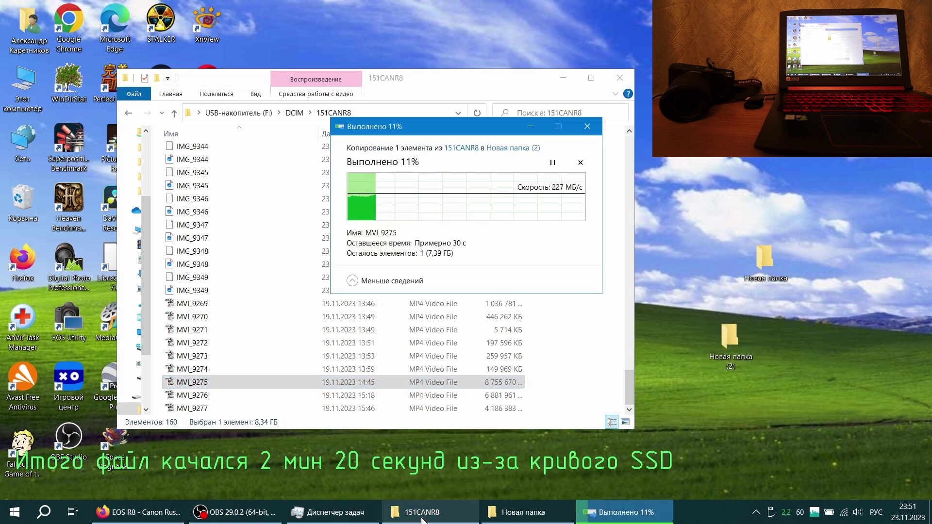
# - Monitor the load and transfer speed of disk 0 (C:) in Task Manager while the video copies, checking the copy progress in between
pyautogui.click(334, 512)
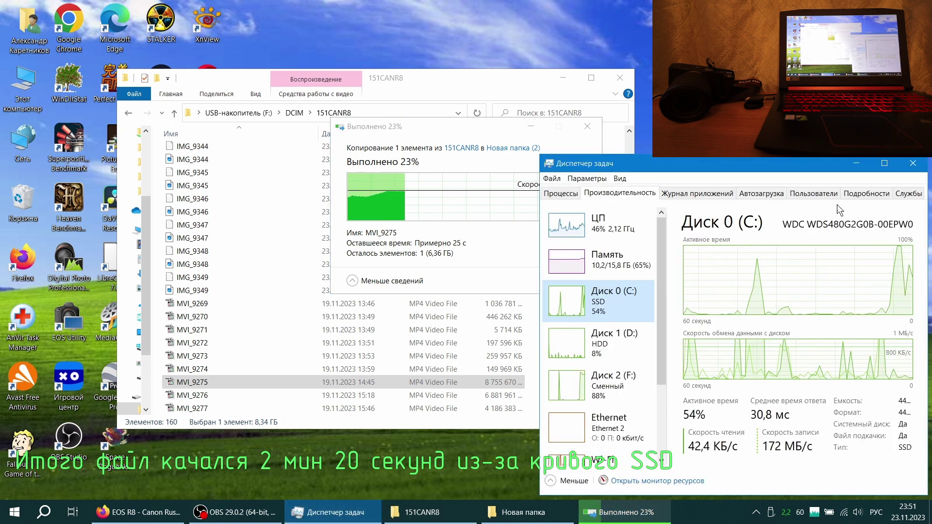
pyautogui.click(856, 163)
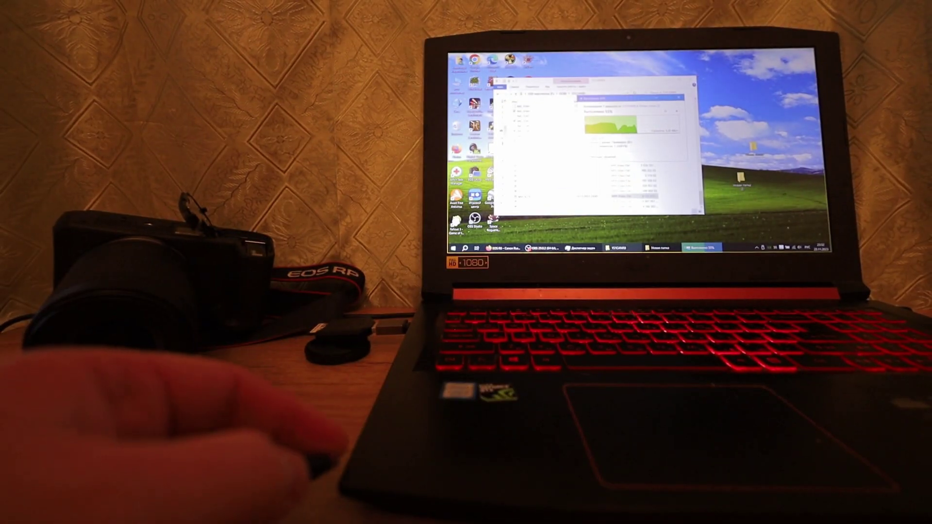
pyautogui.click(577, 249)
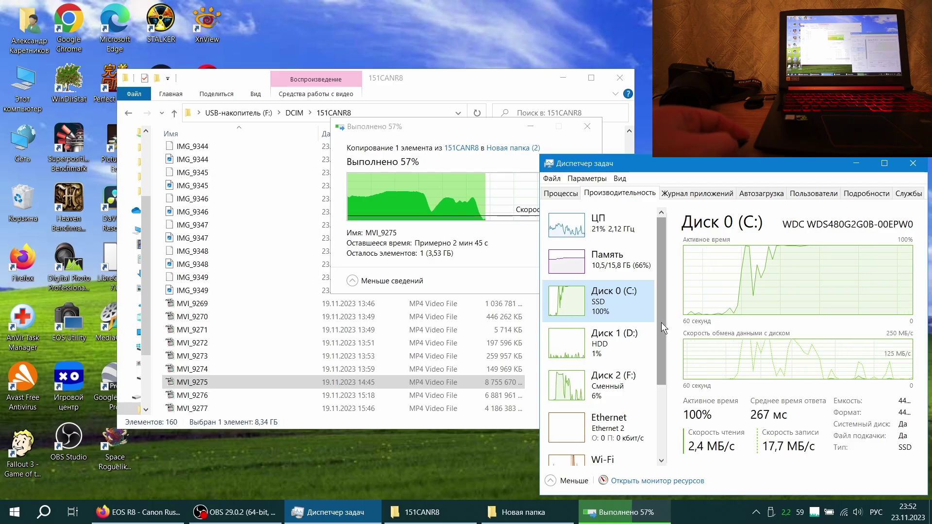
pyautogui.click(863, 162)
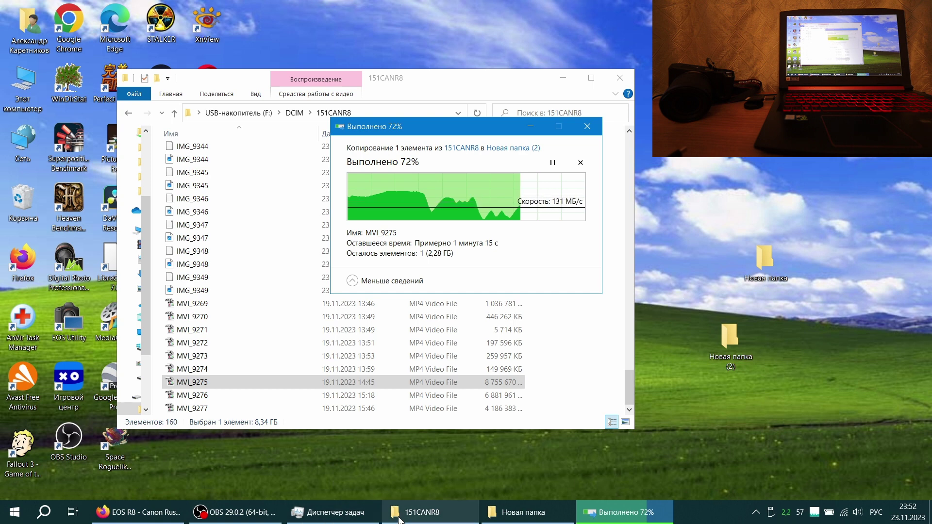
pyautogui.click(359, 510)
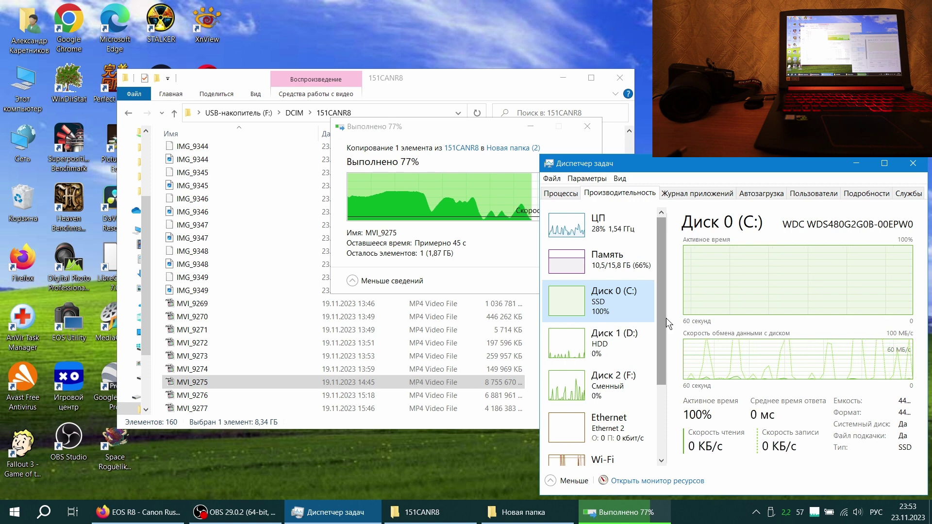
pyautogui.click(846, 161)
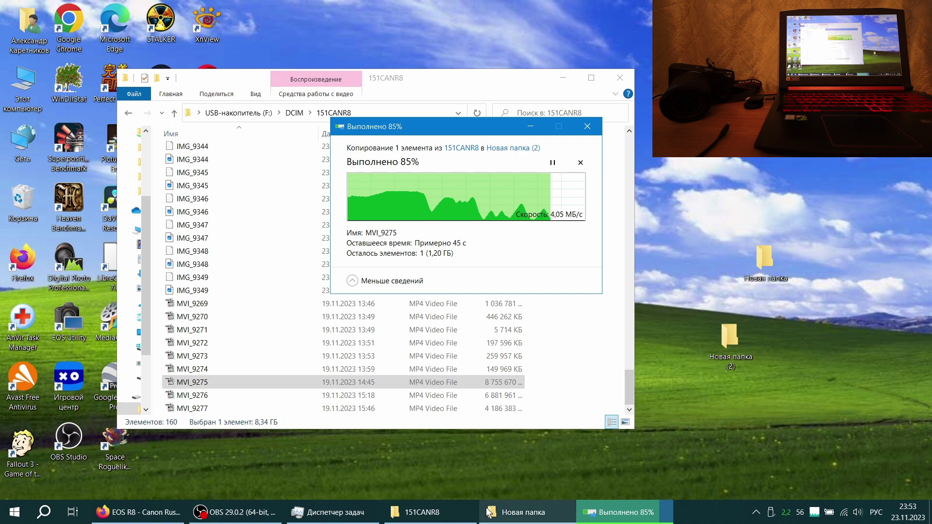
pyautogui.click(351, 521)
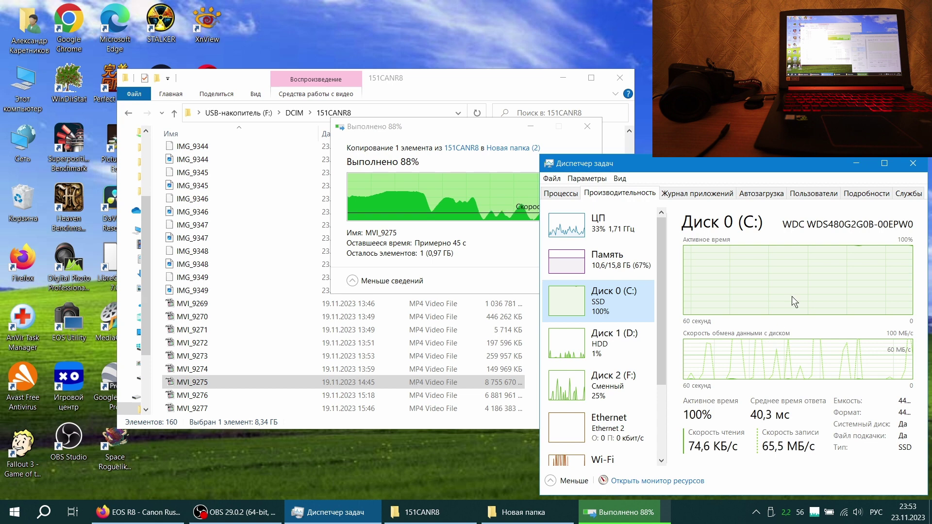
pyautogui.click(852, 166)
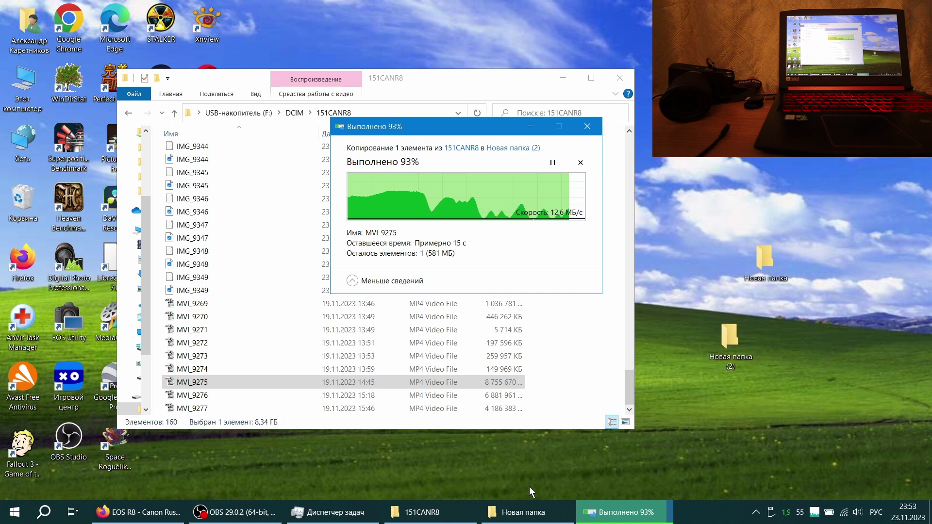
pyautogui.click(335, 511)
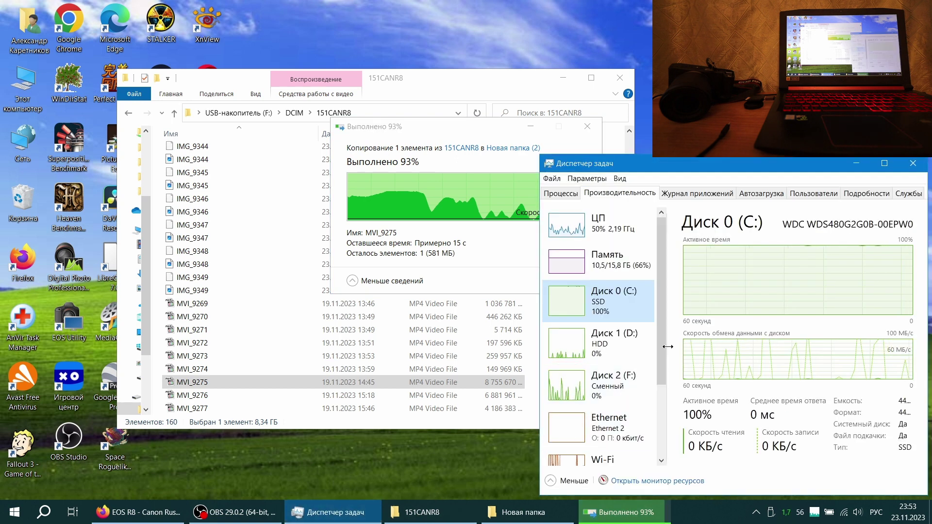
pyautogui.moveTo(666, 341); pyautogui.dragTo(670, 313)
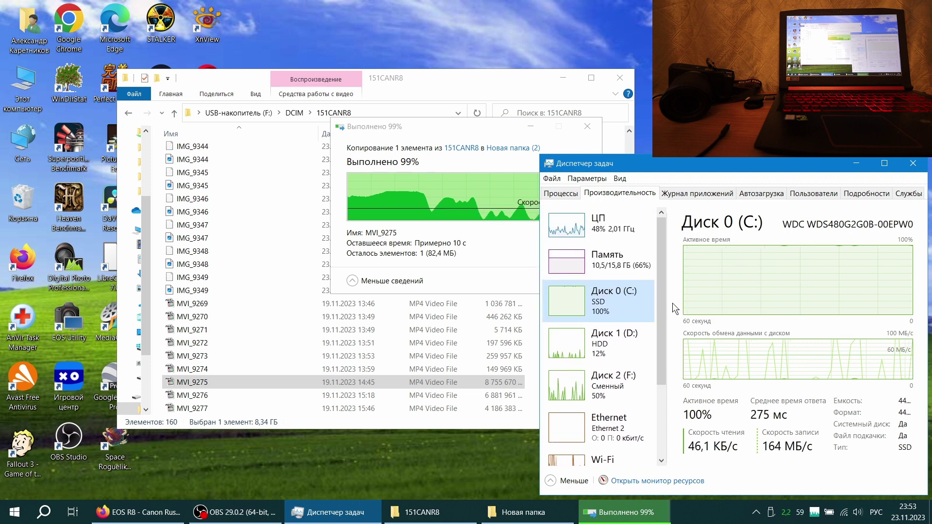